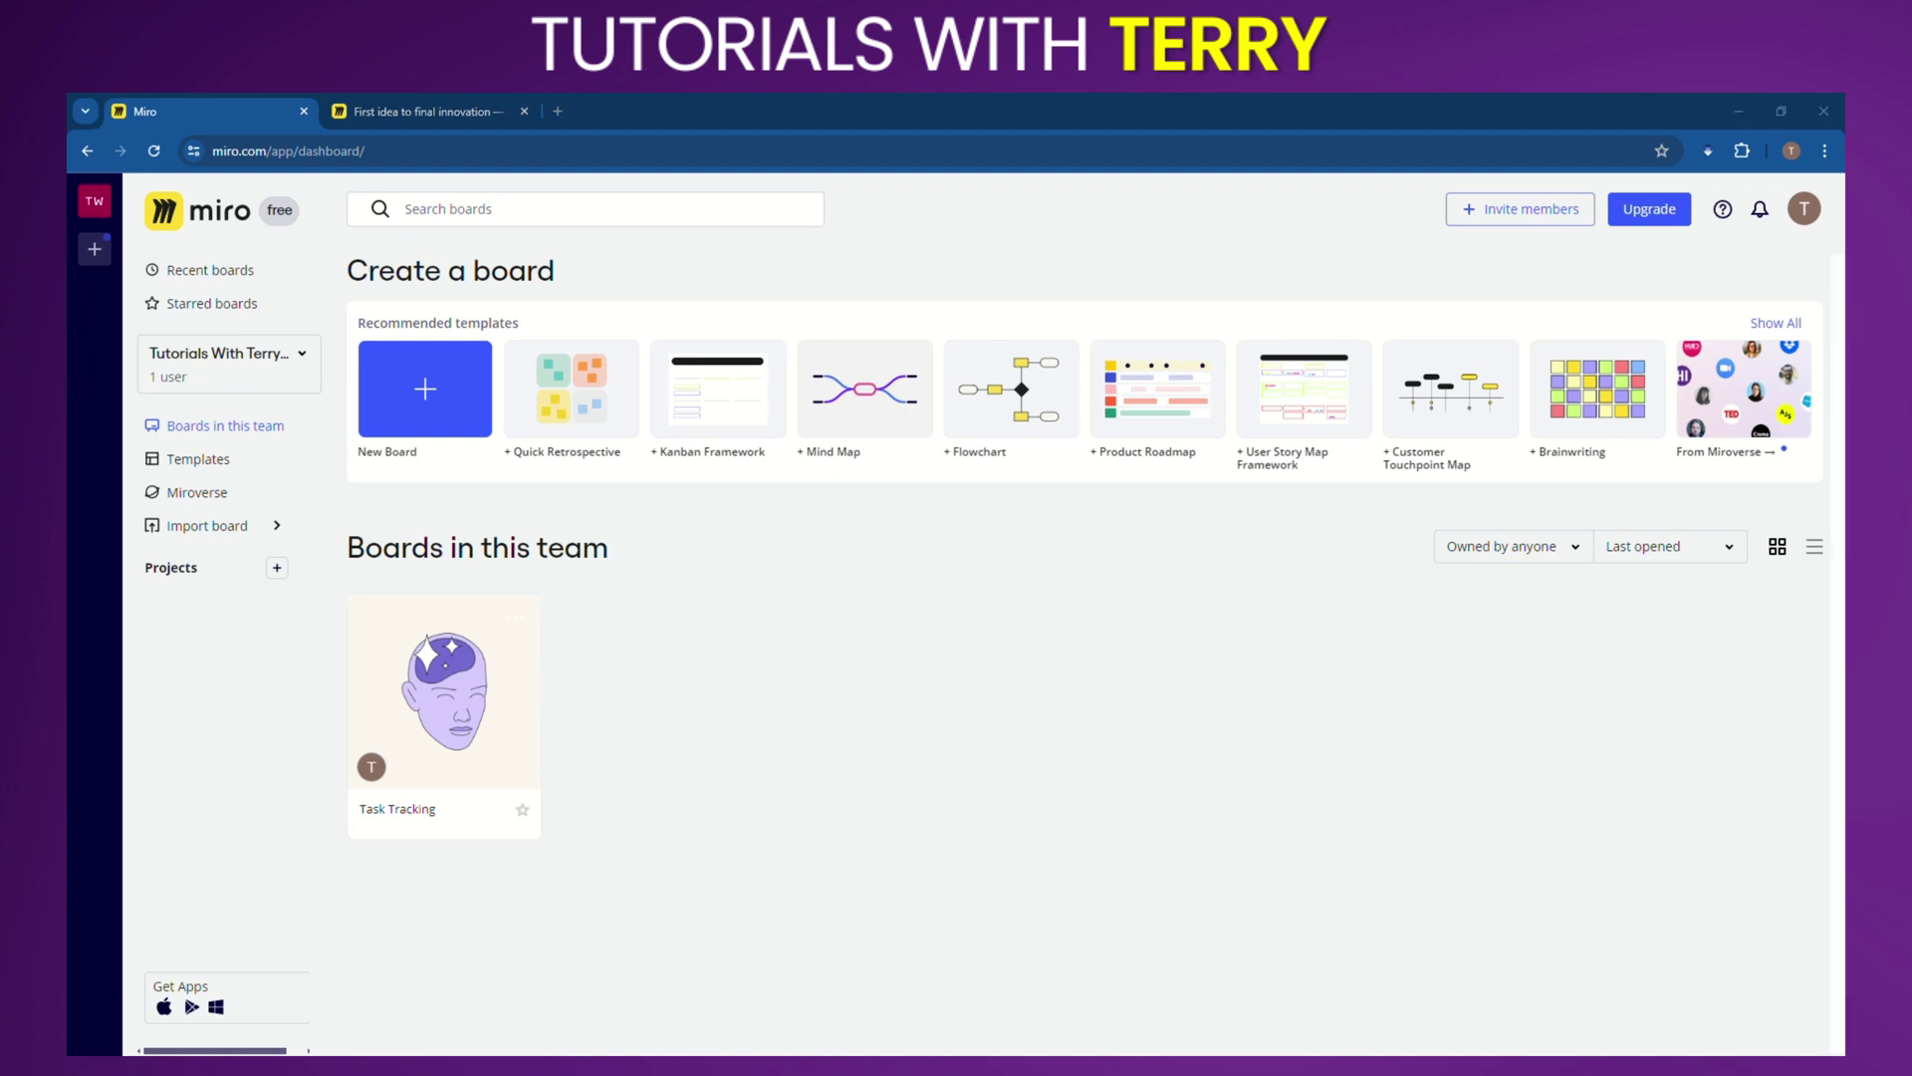
Step: Switch to the 'First idea to final innovation' tab showing miro.com/product-overview
left_click(433, 113)
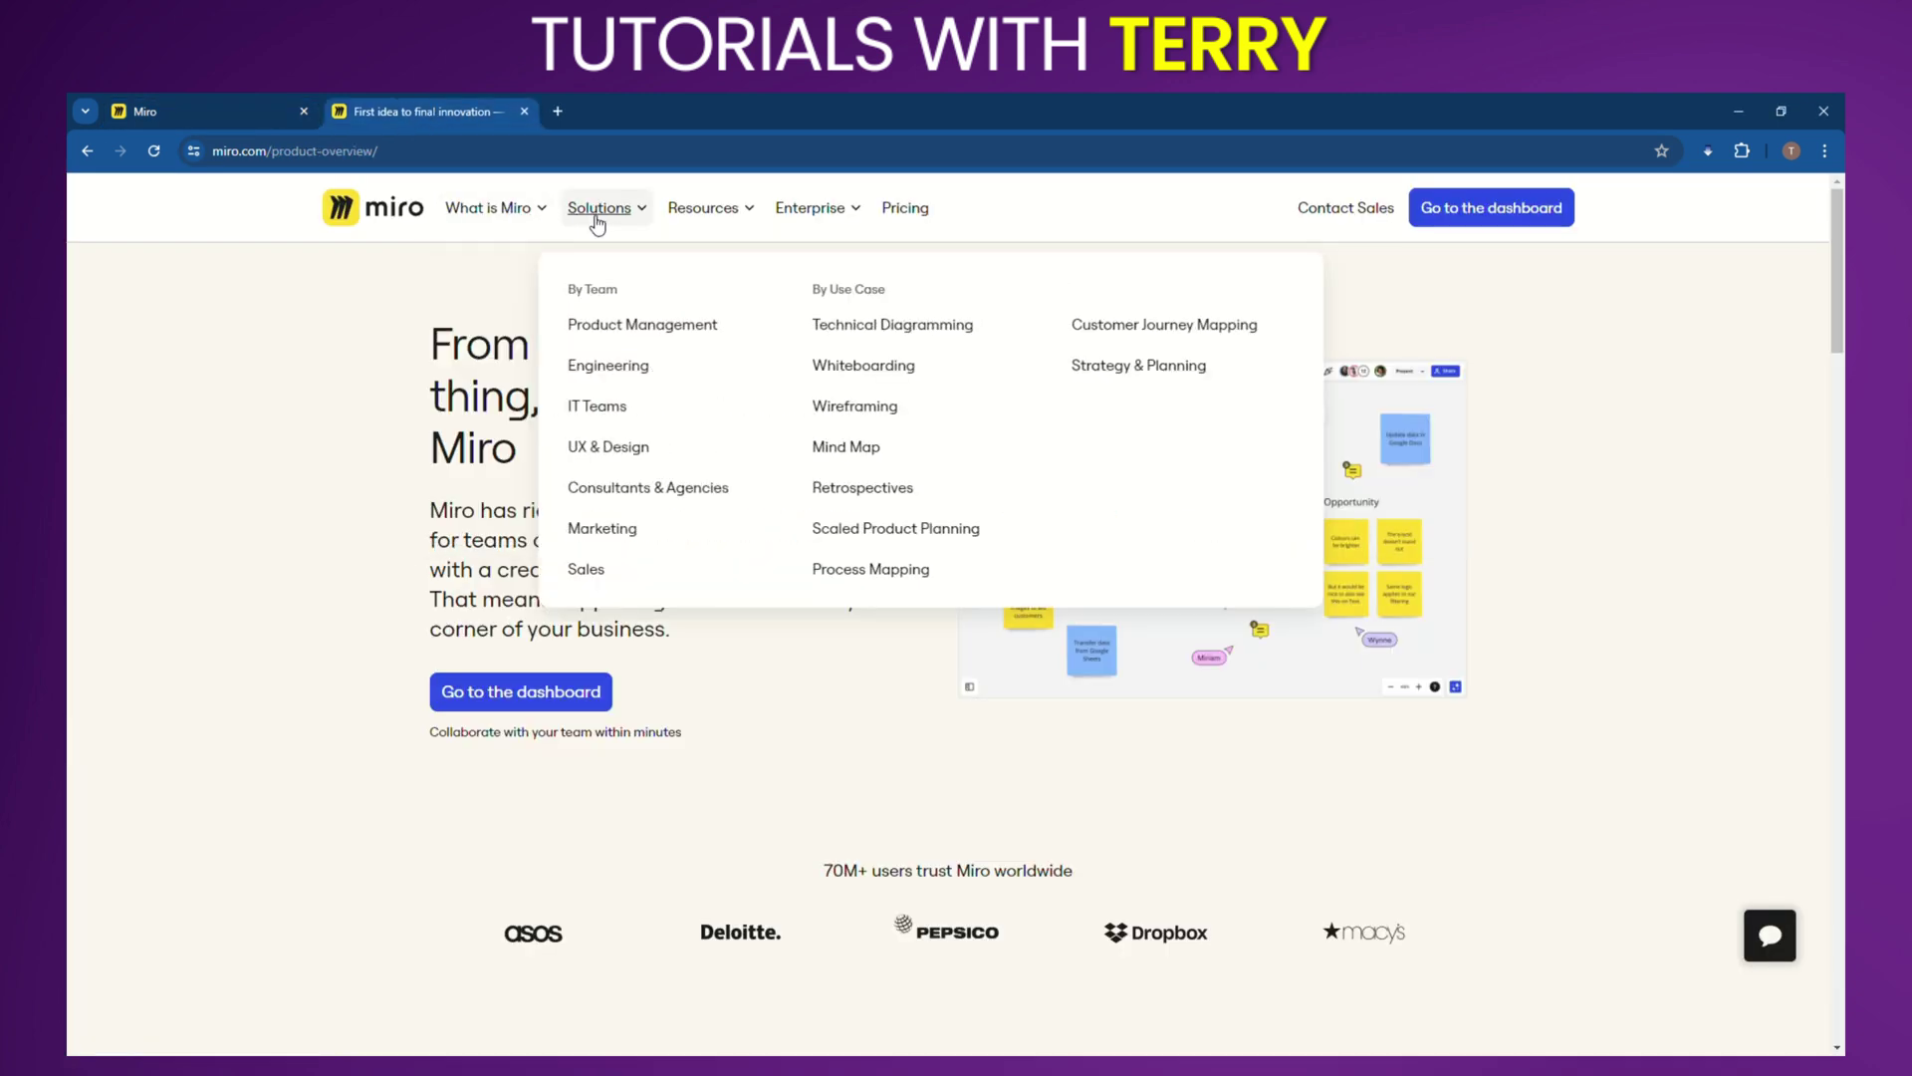
Step: Browse the product overview page to its footer and view the Solutions, Resources and Enterprise menus
mouse_move(701, 225)
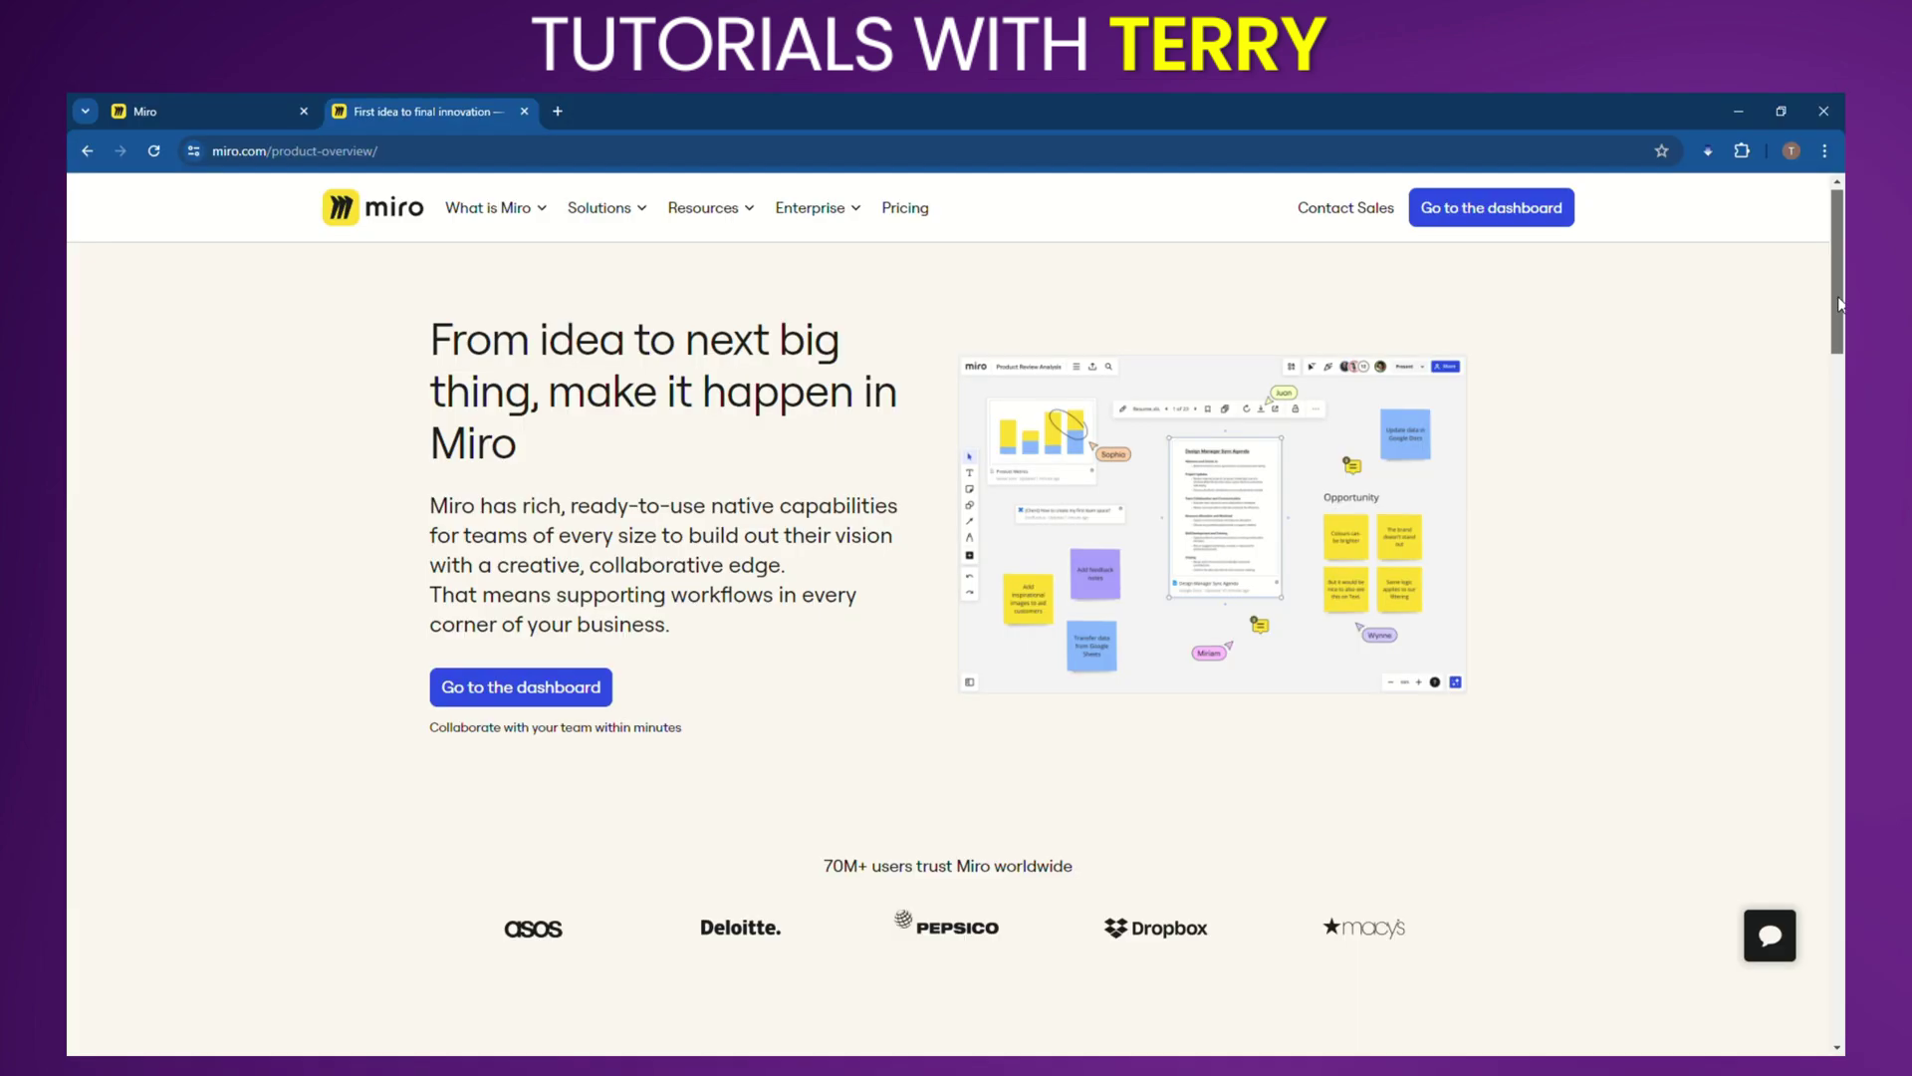
left_click_drag(1838, 304, 1758, 522)
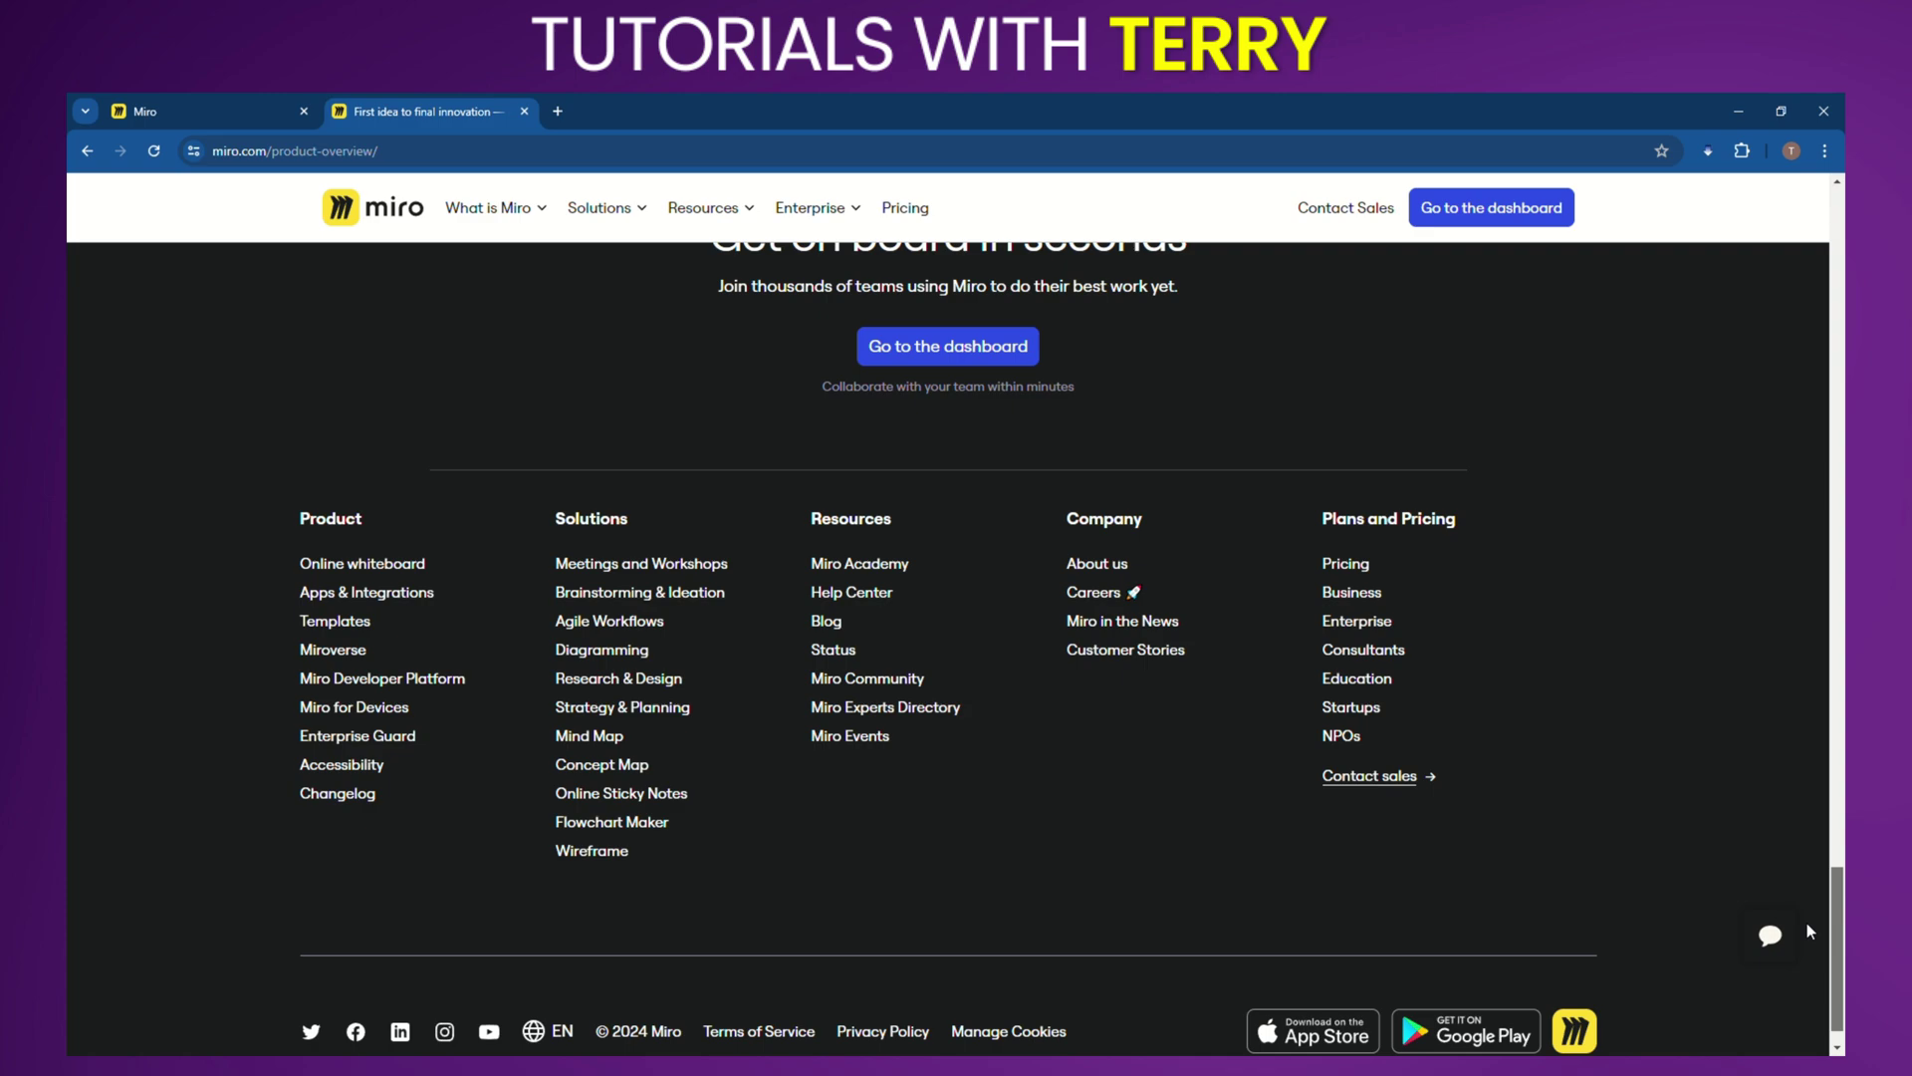
left_click_drag(1807, 923, 1832, 239)
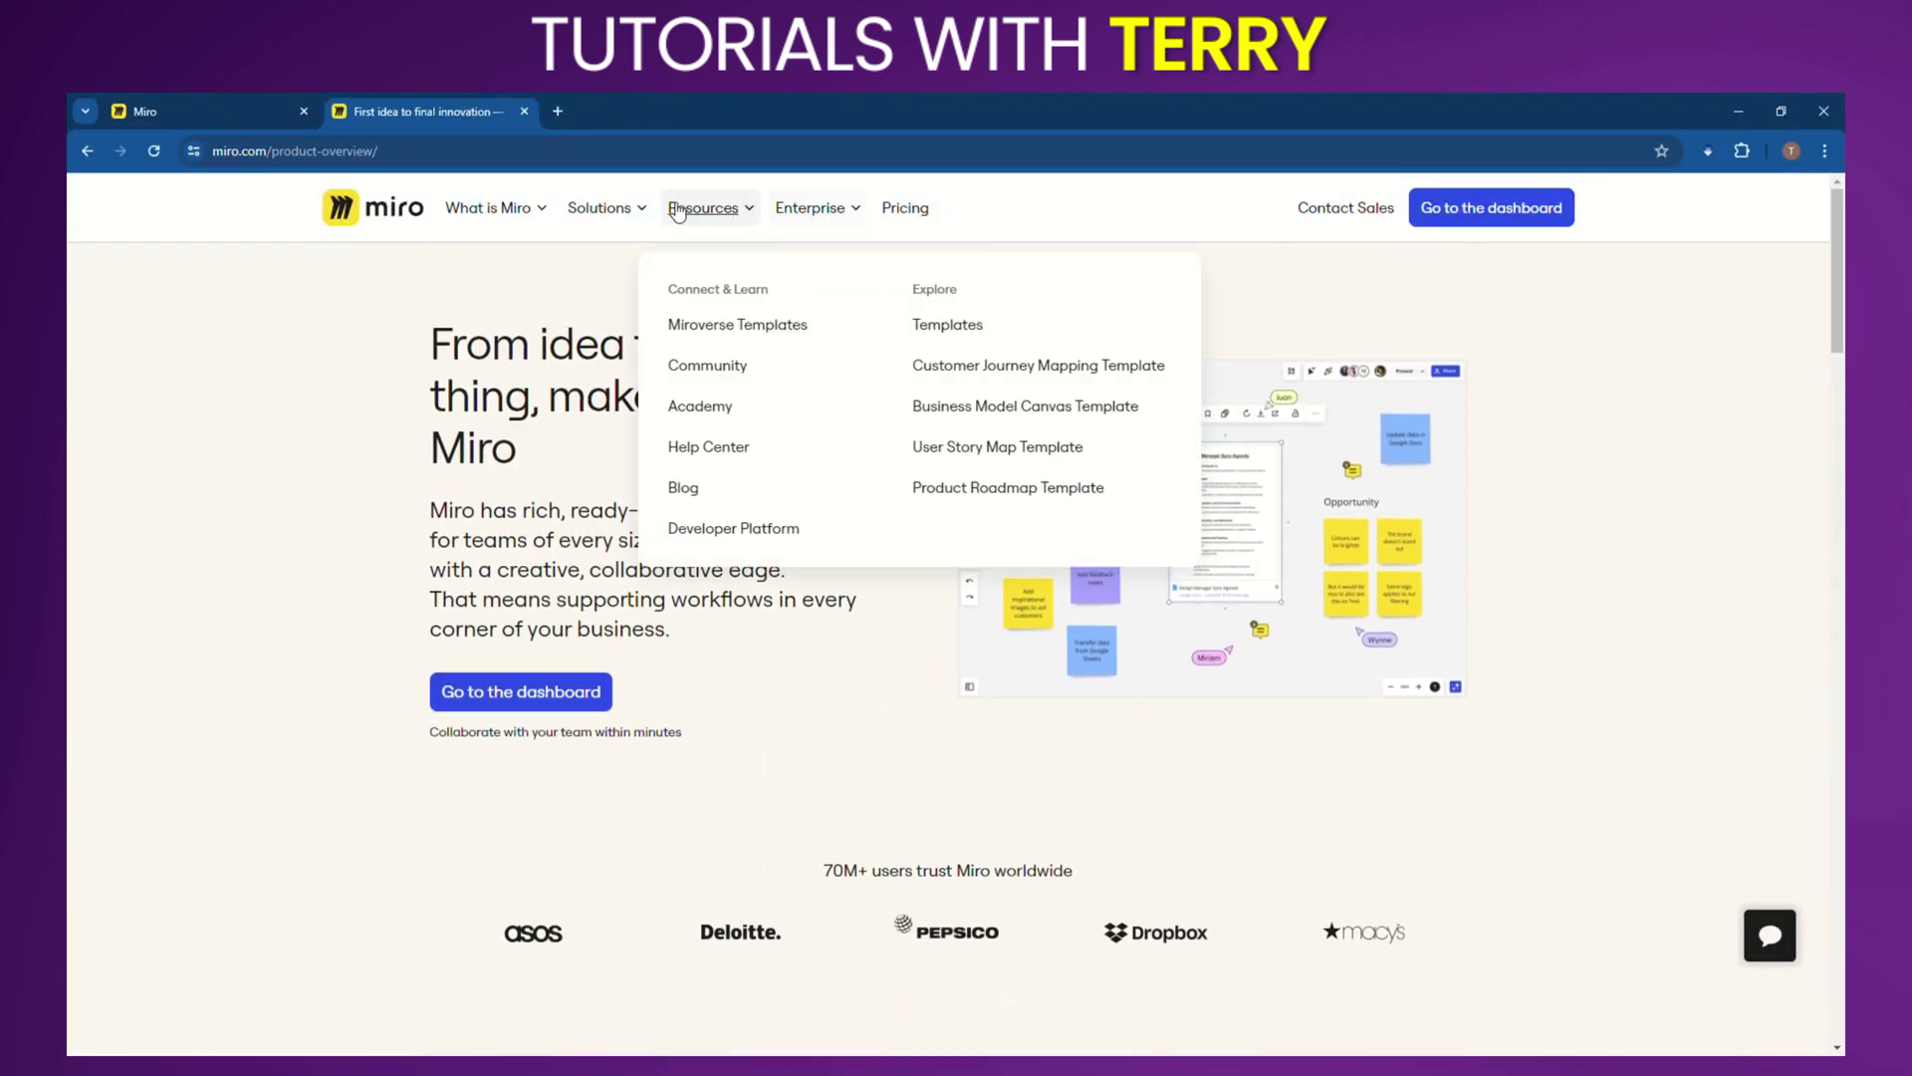
mouse_move(615, 216)
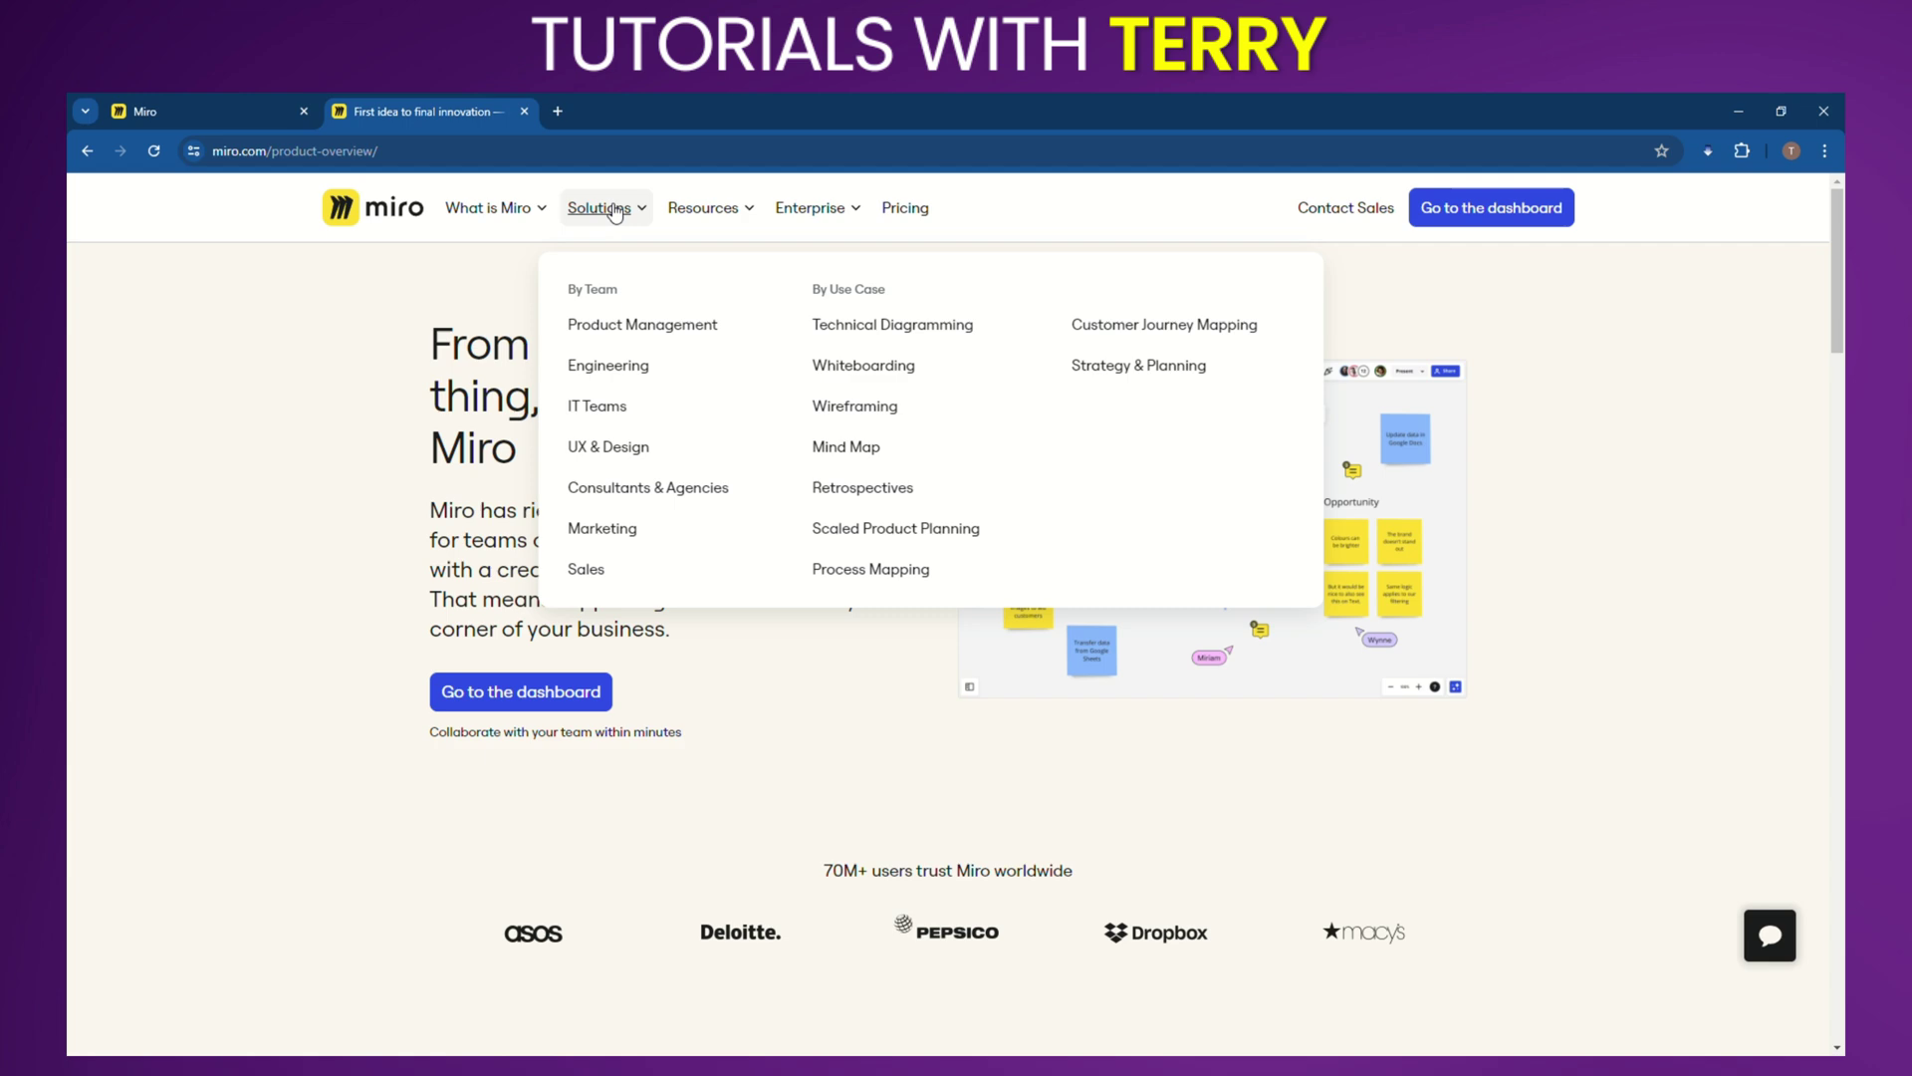
mouse_move(700, 212)
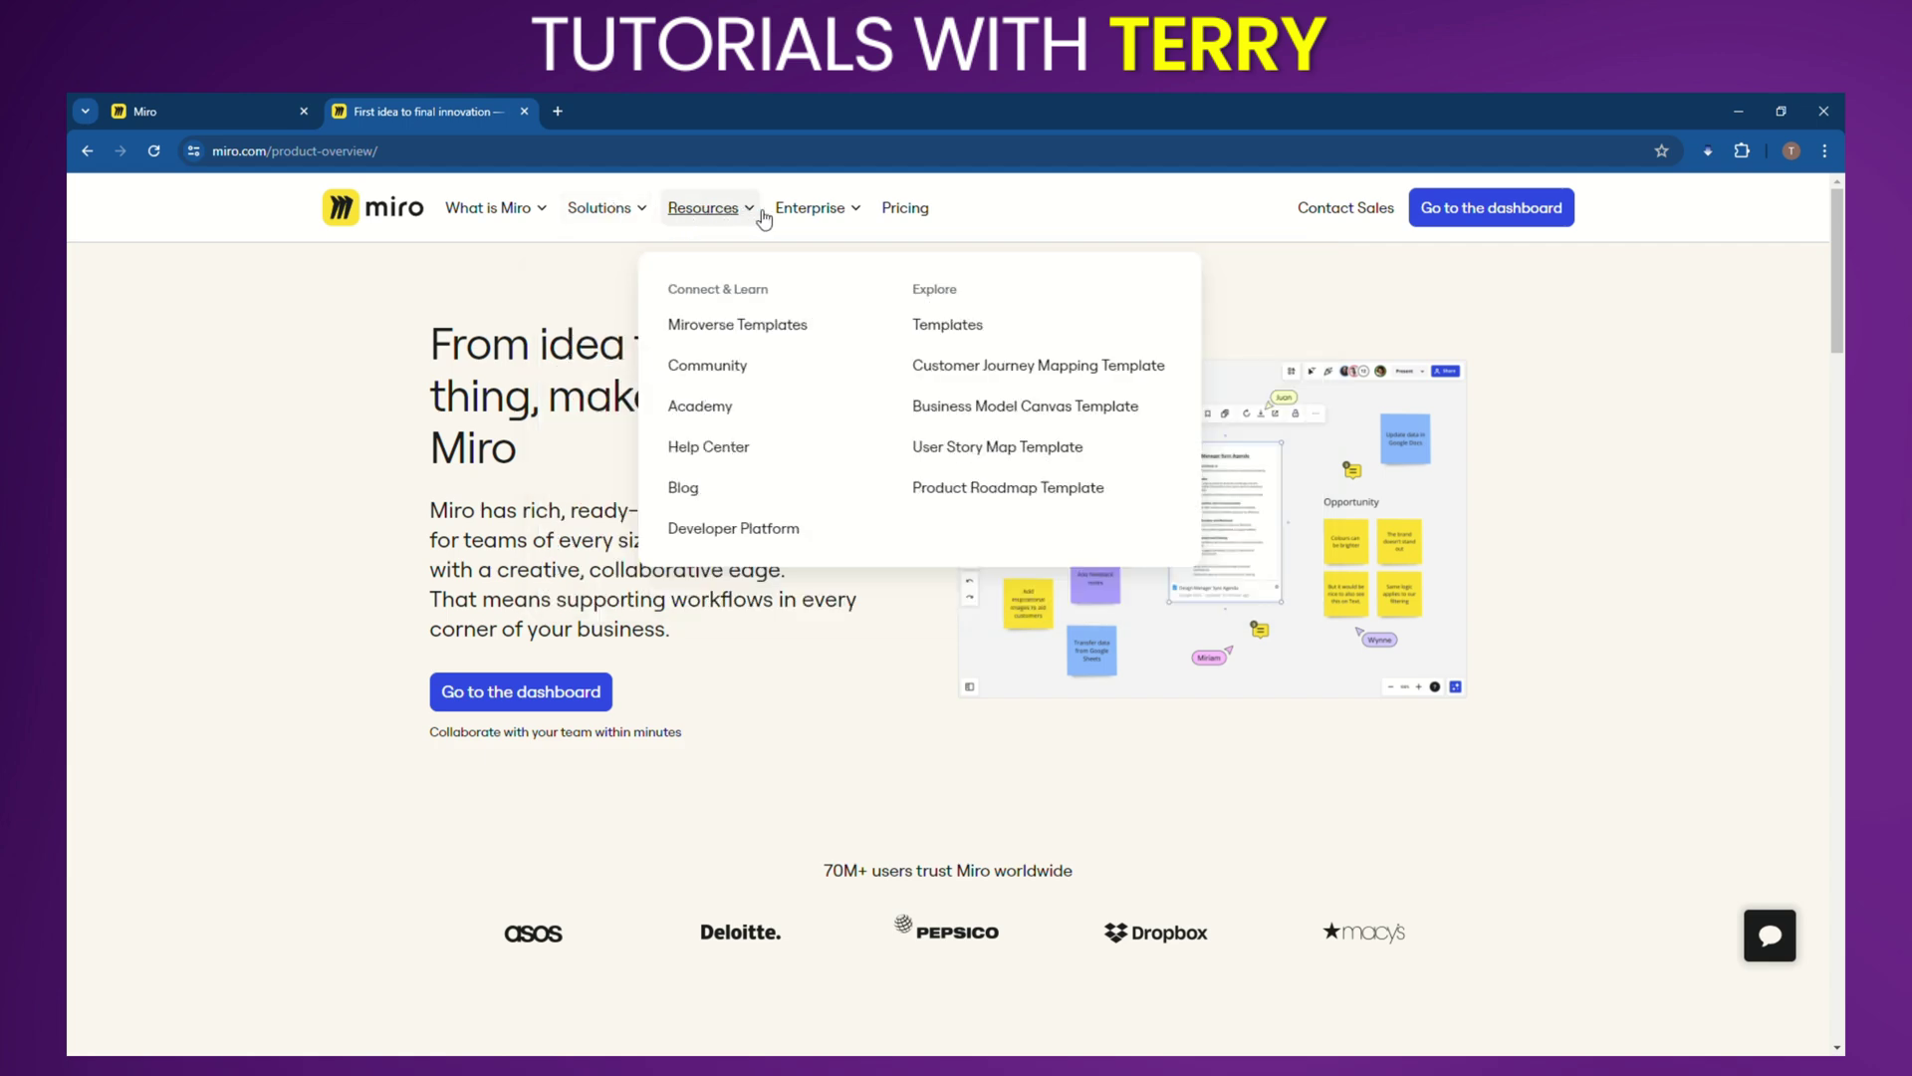
mouse_move(816, 219)
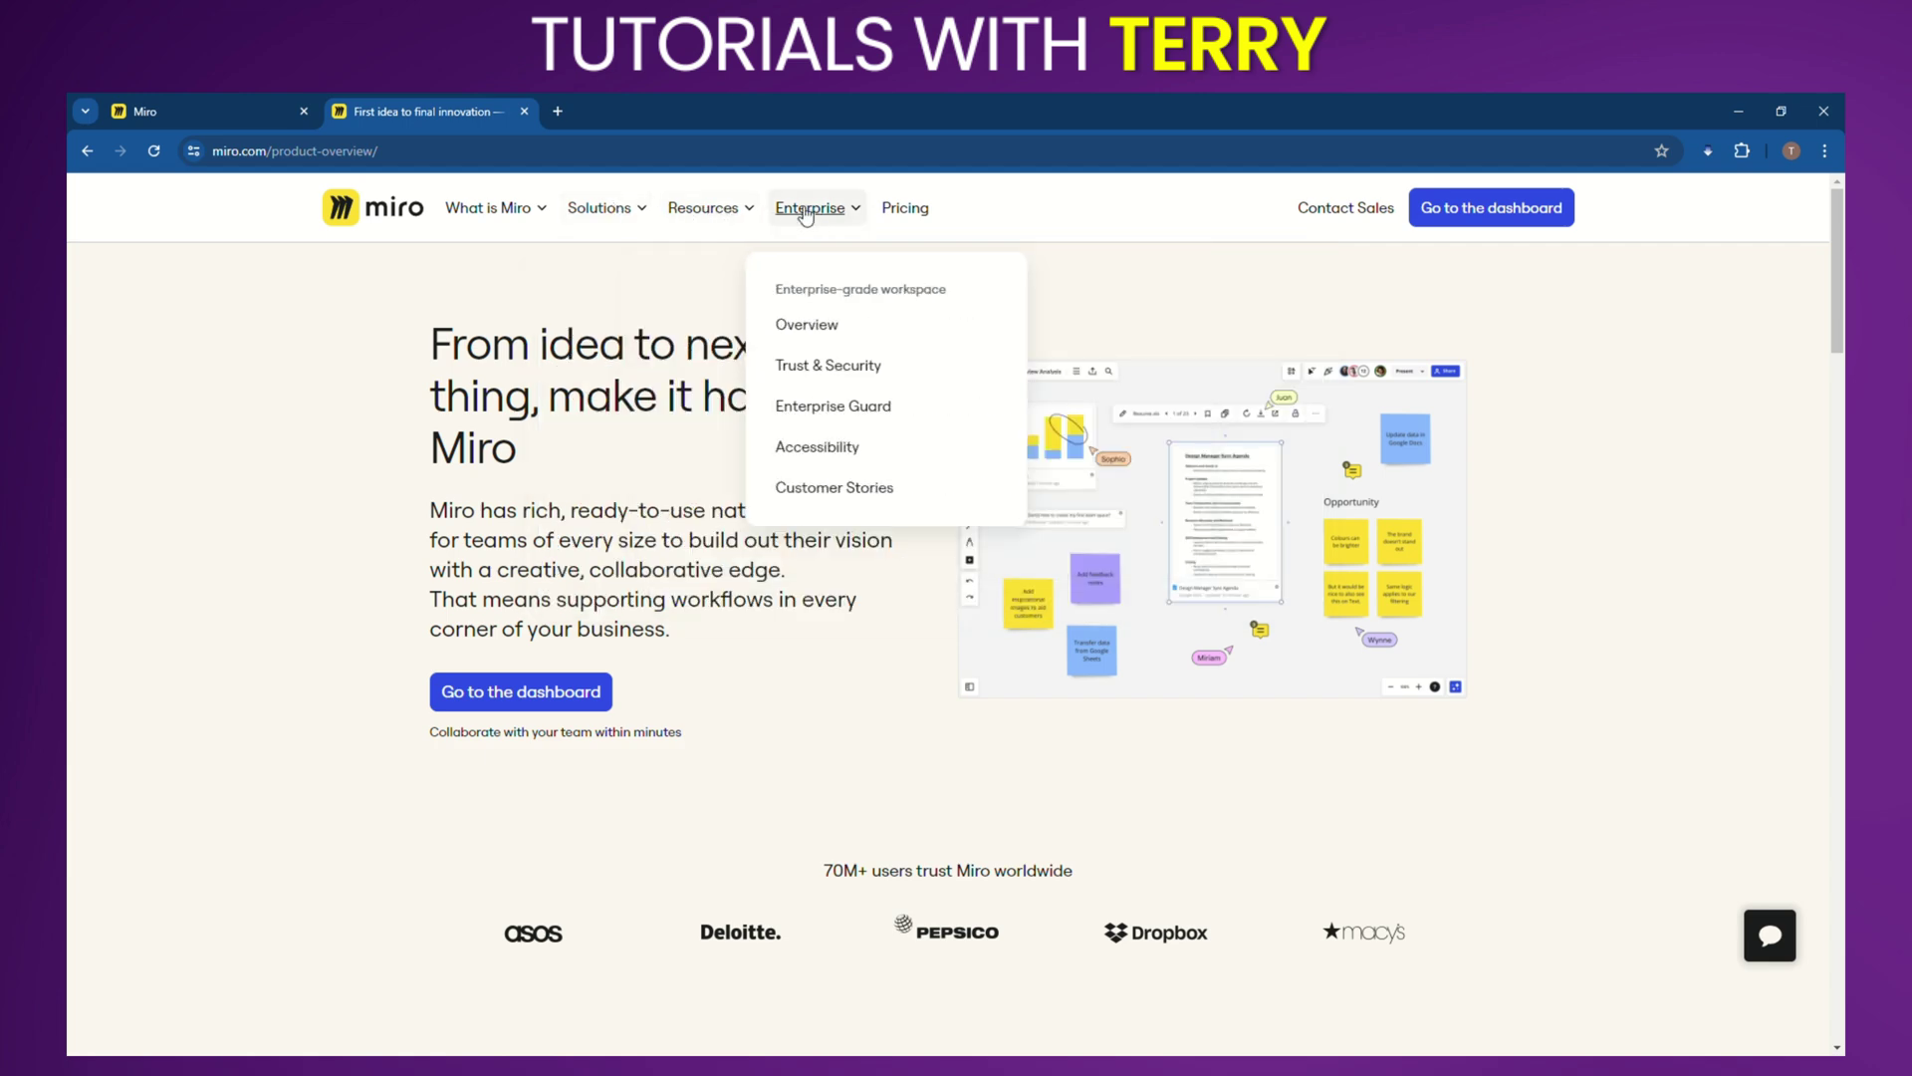
left_click(255, 111)
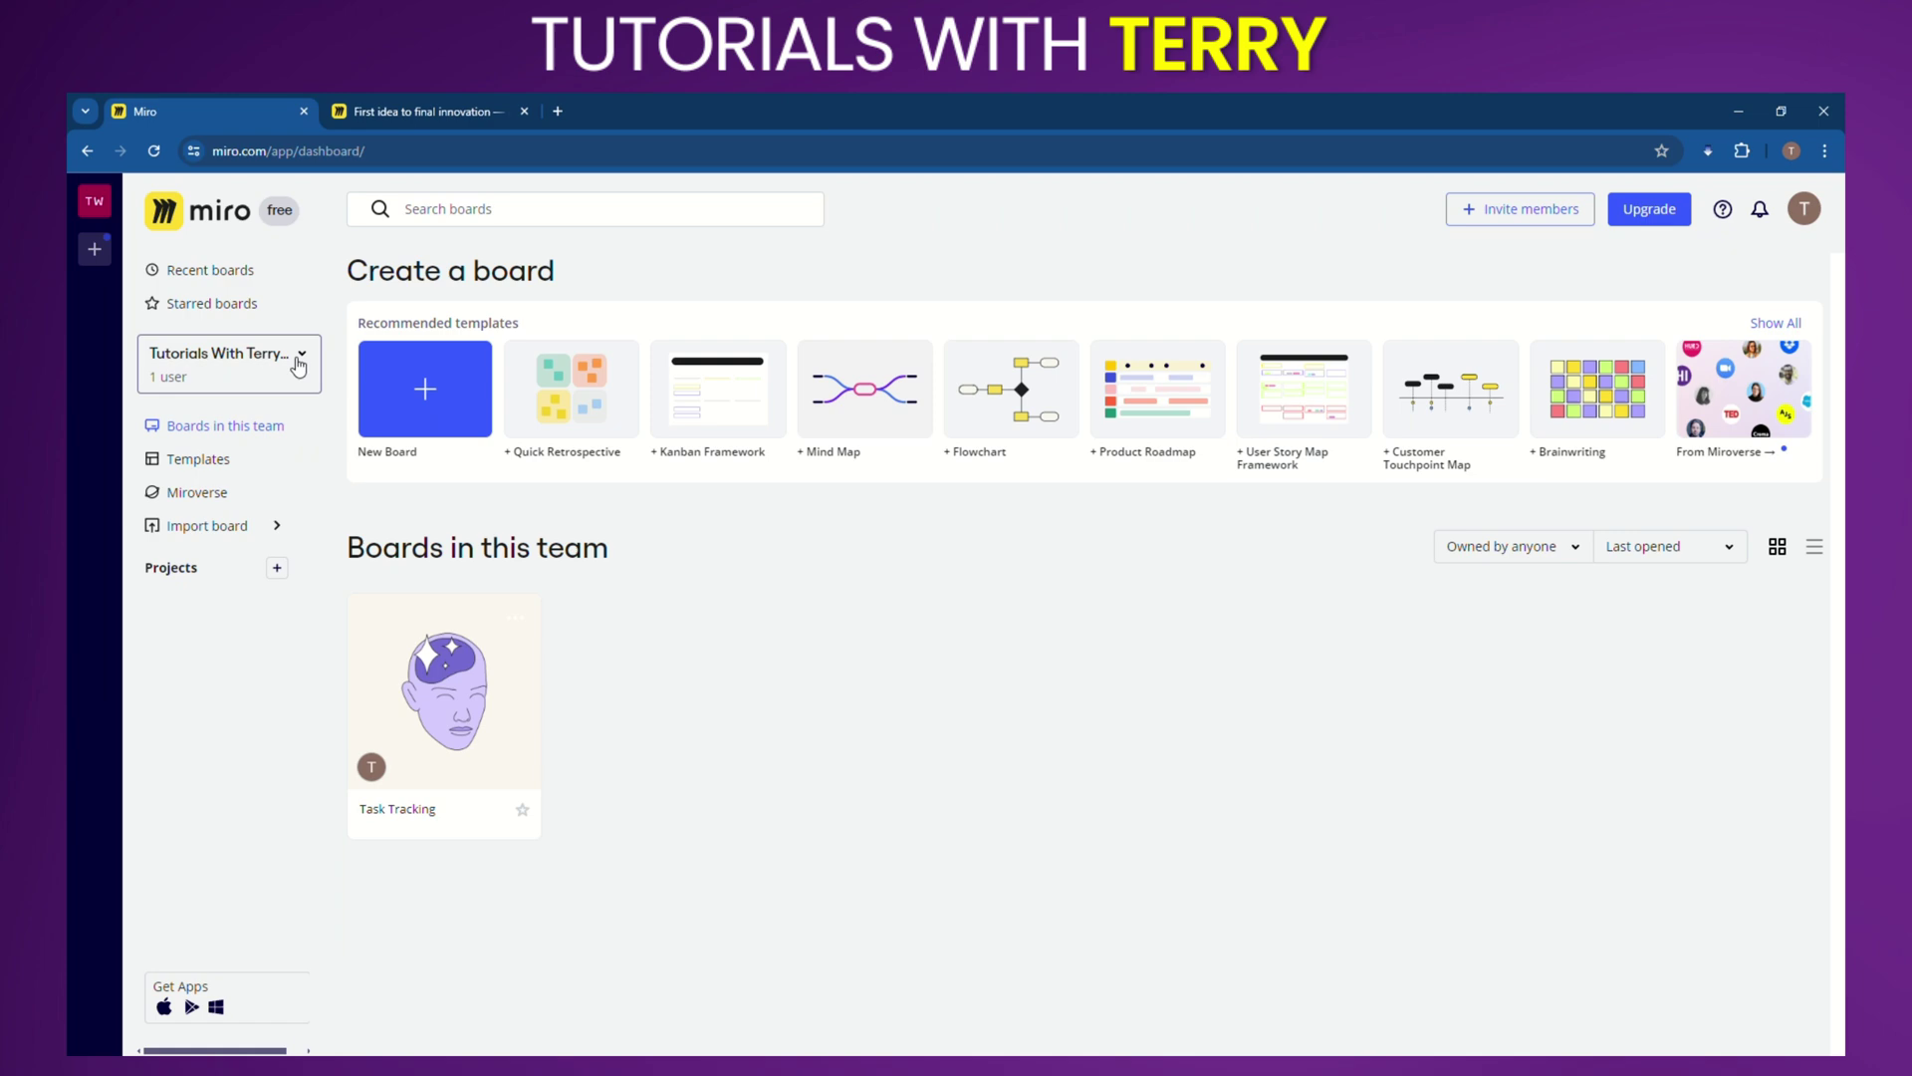
left_click(227, 460)
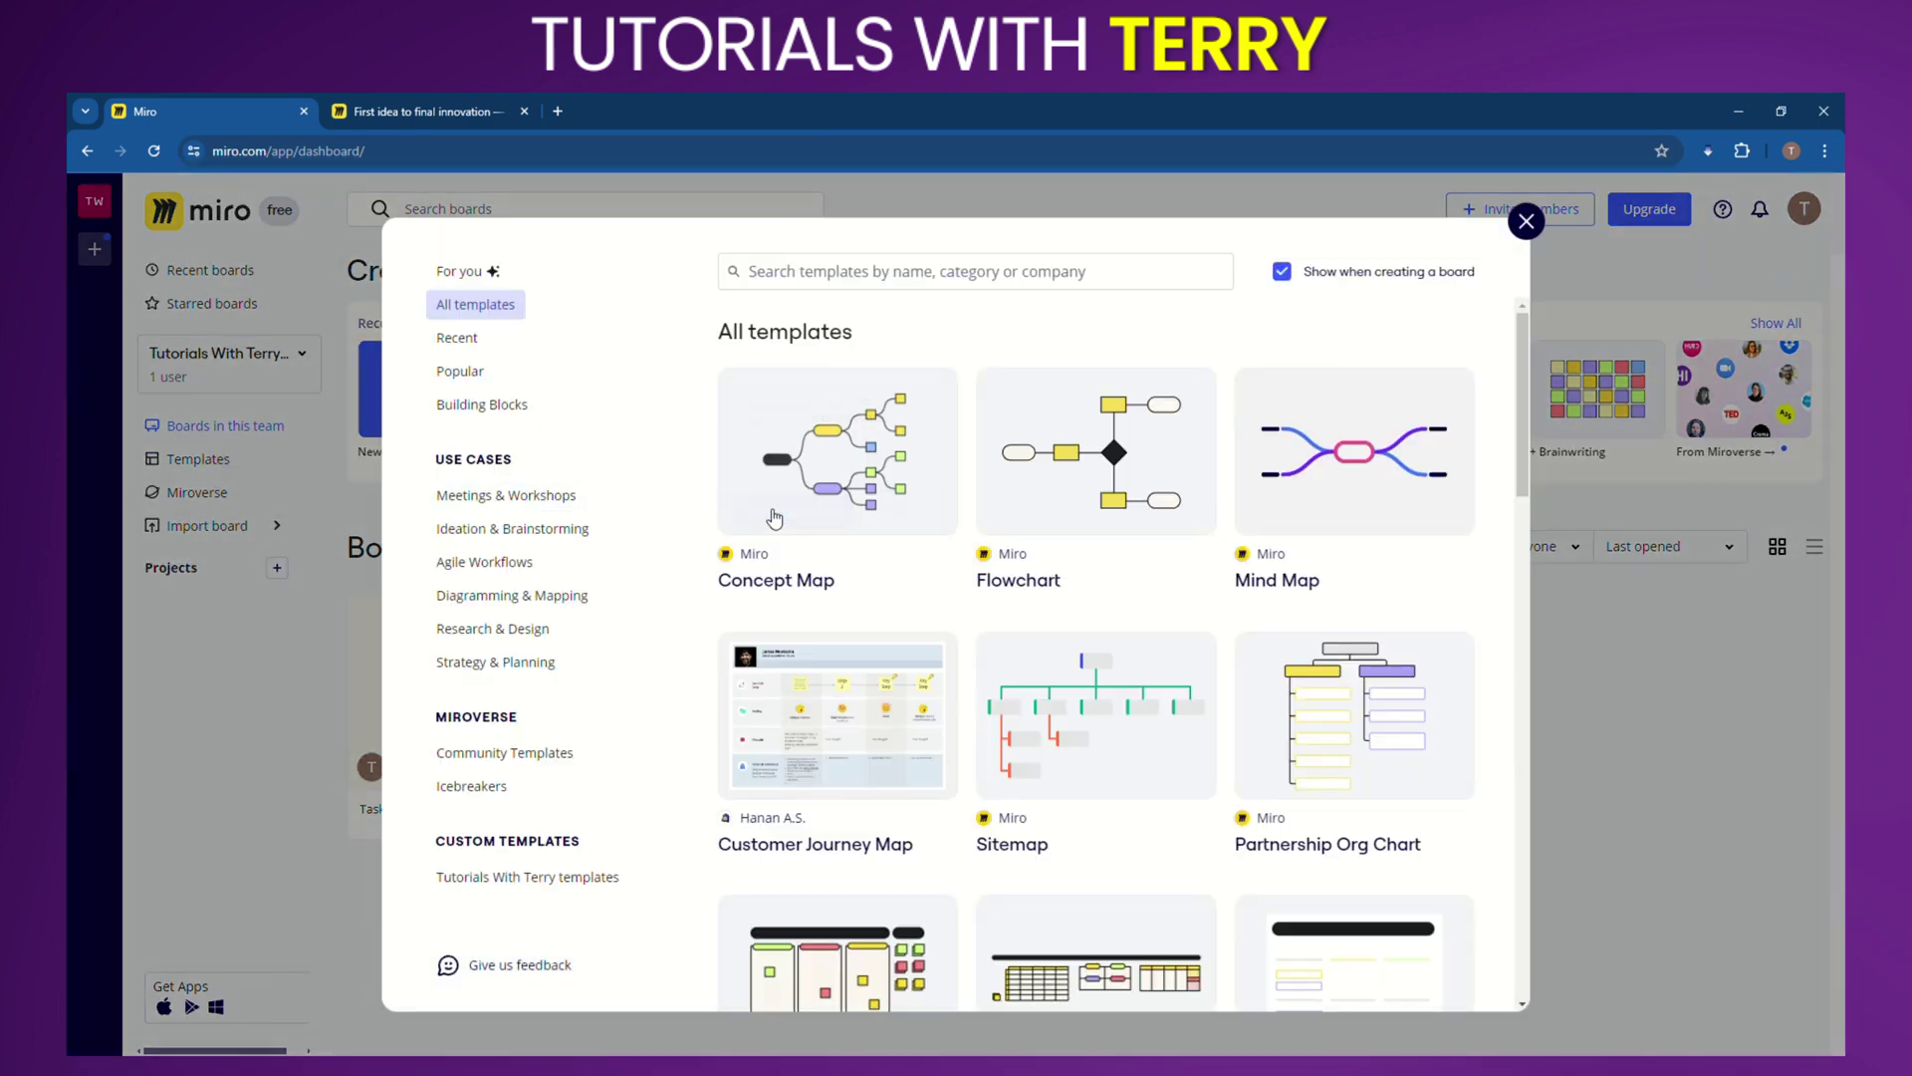
scroll(775, 518, "down", 10)
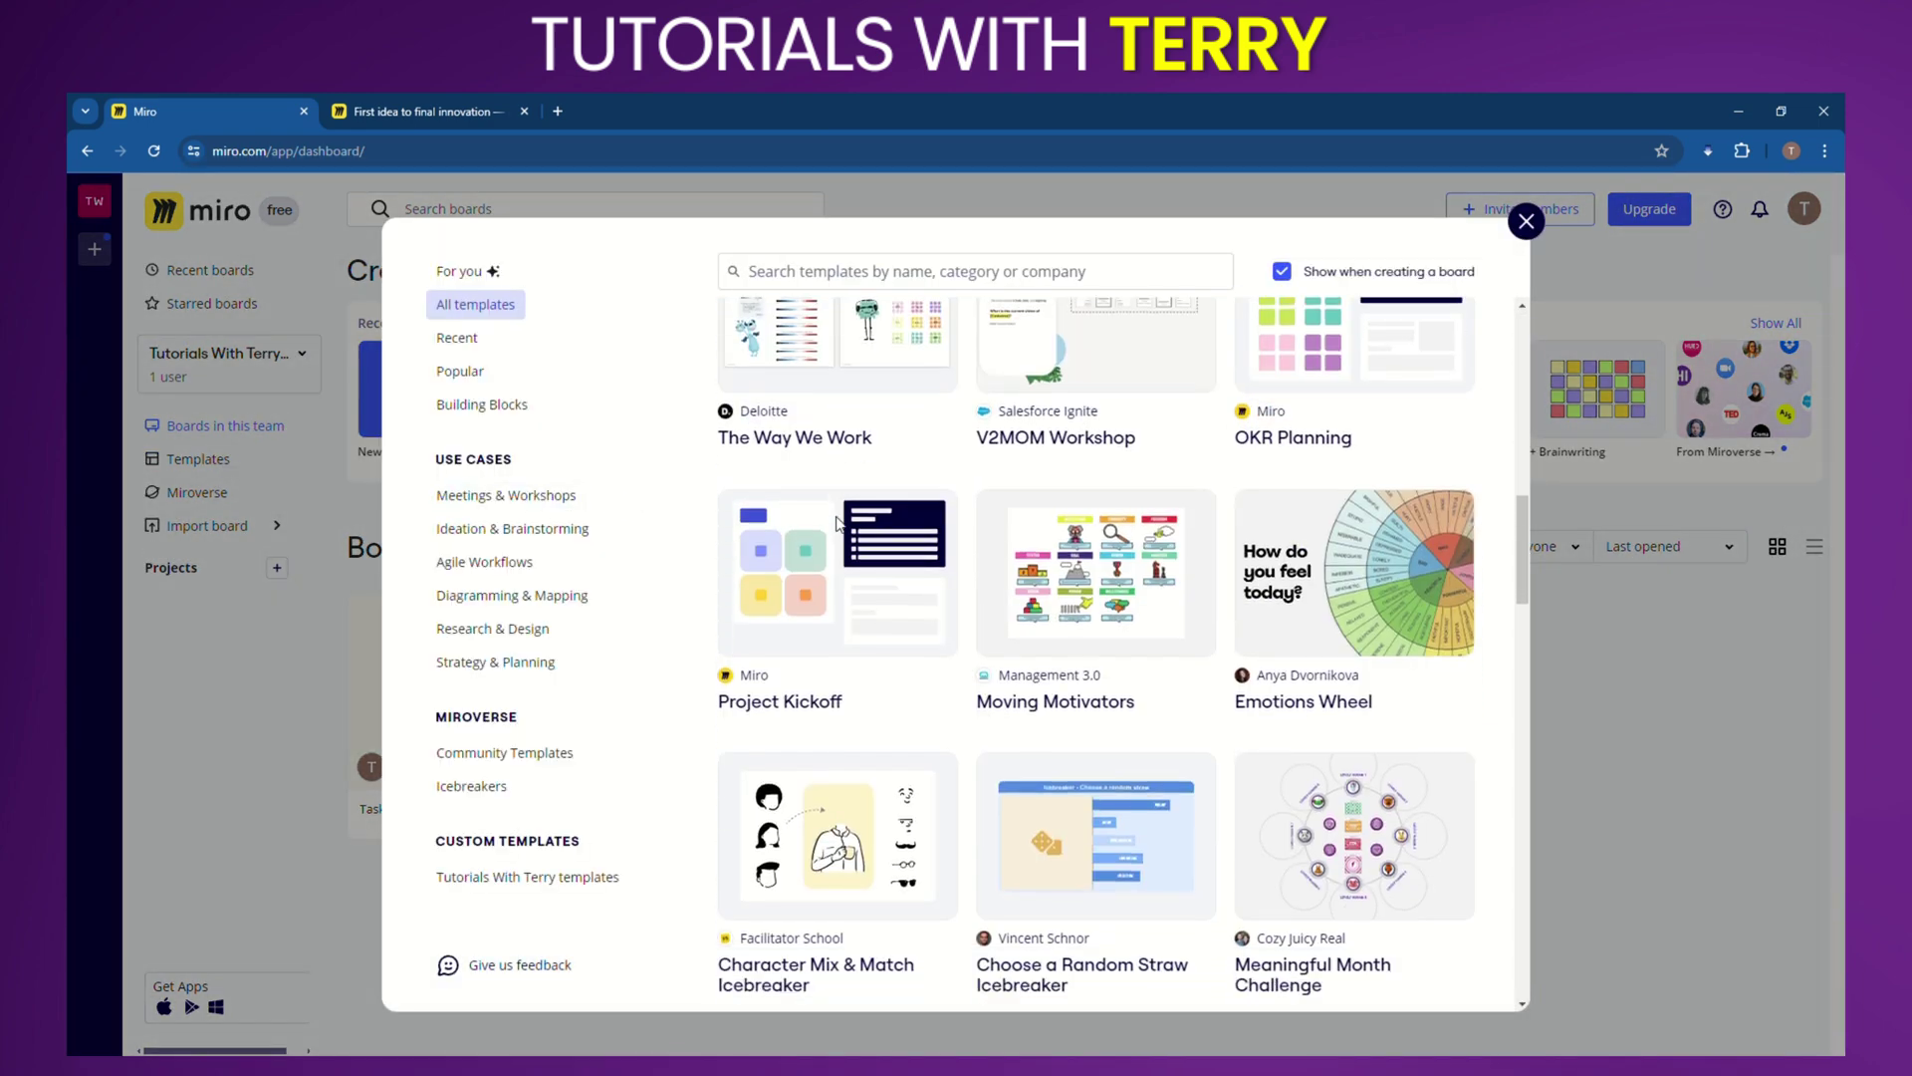
scroll(846, 528, "down", 4)
scroll(899, 565, "down", 9)
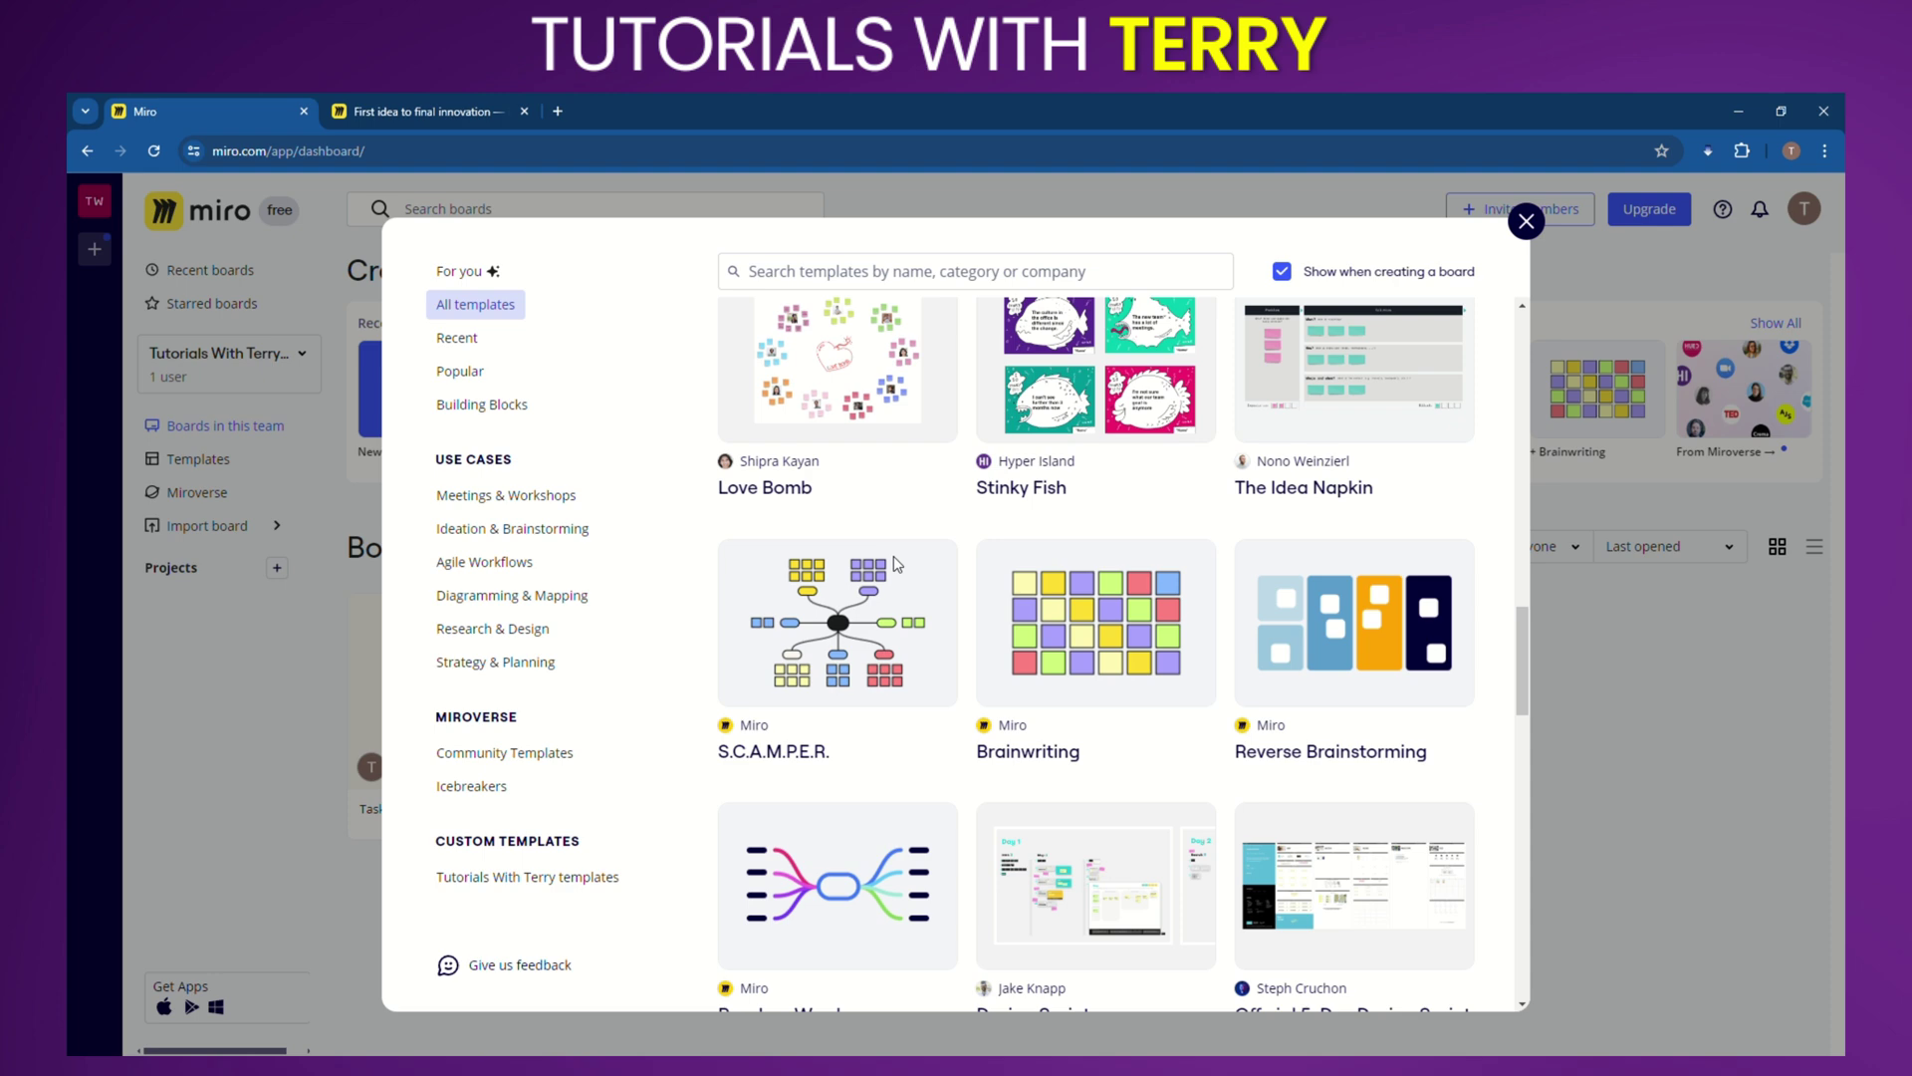
scroll(895, 564, "down", 6)
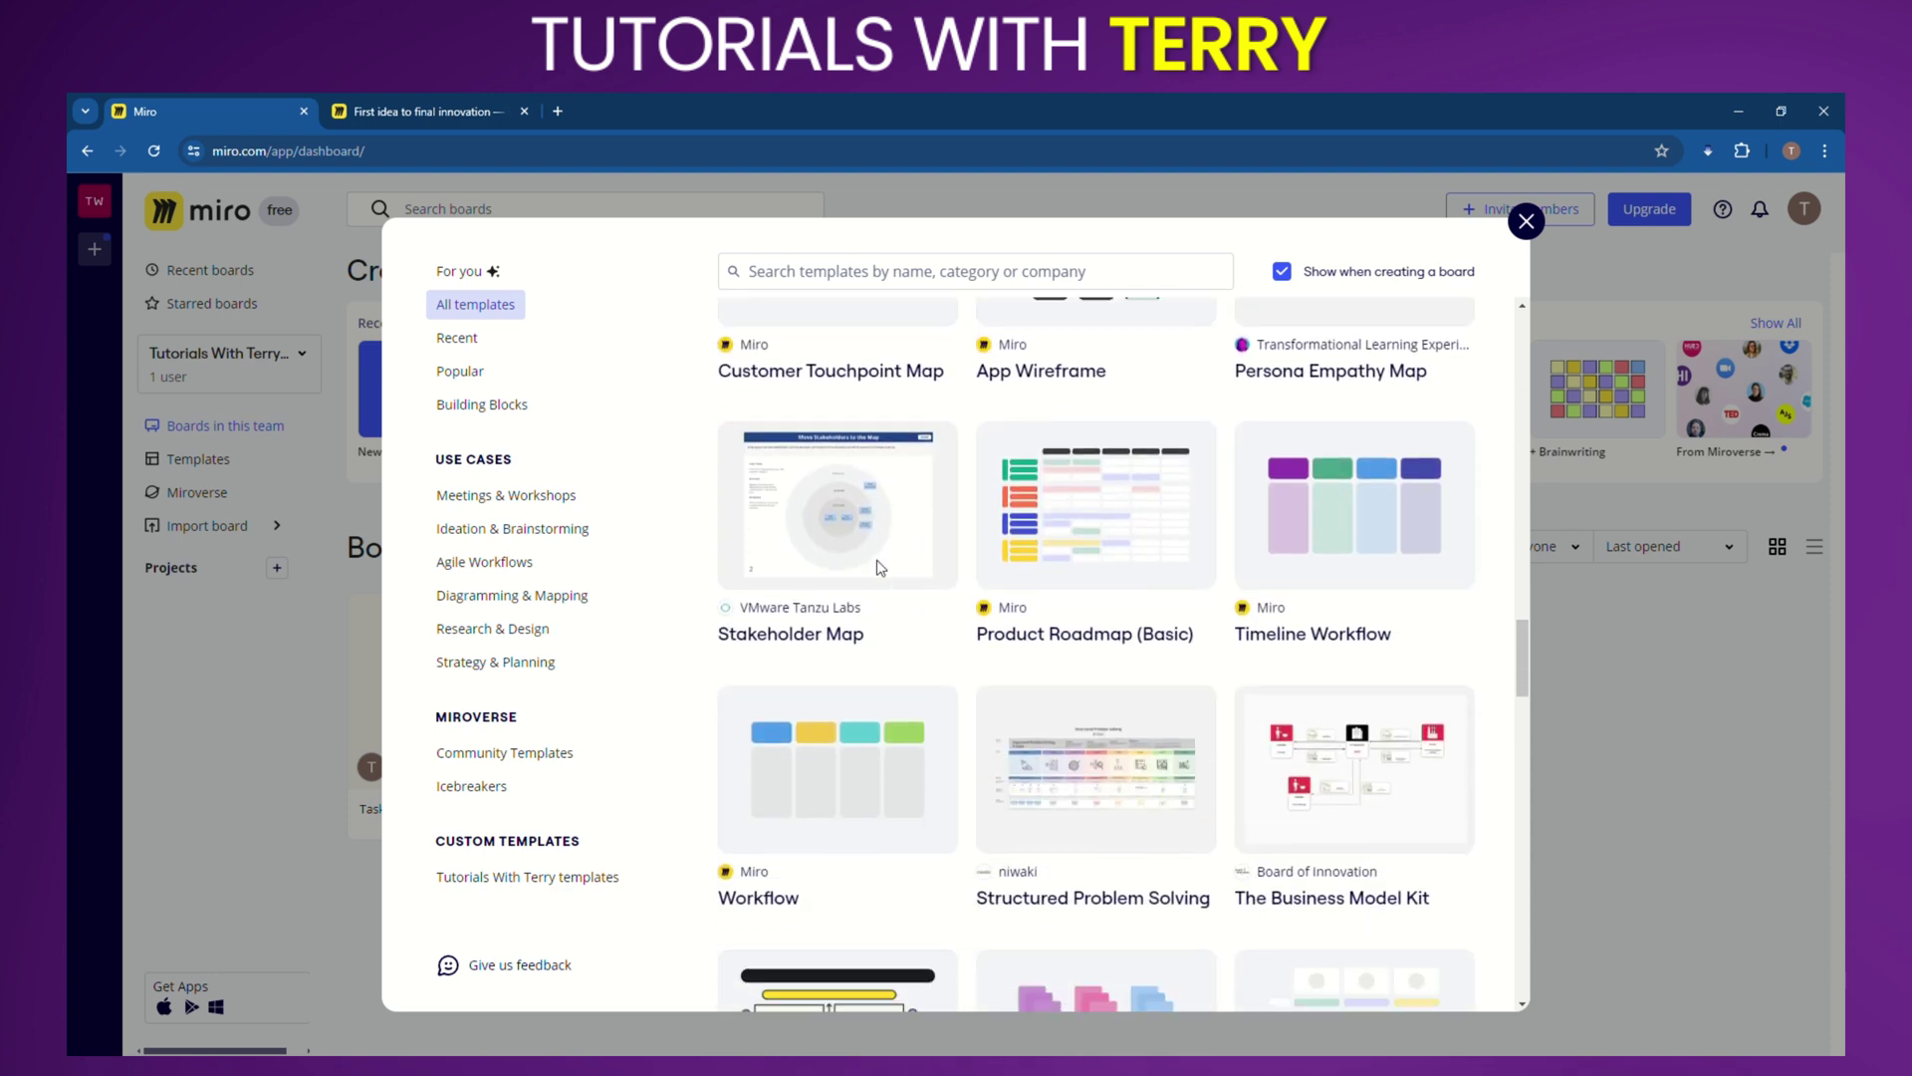
scroll(880, 567, "down", 3)
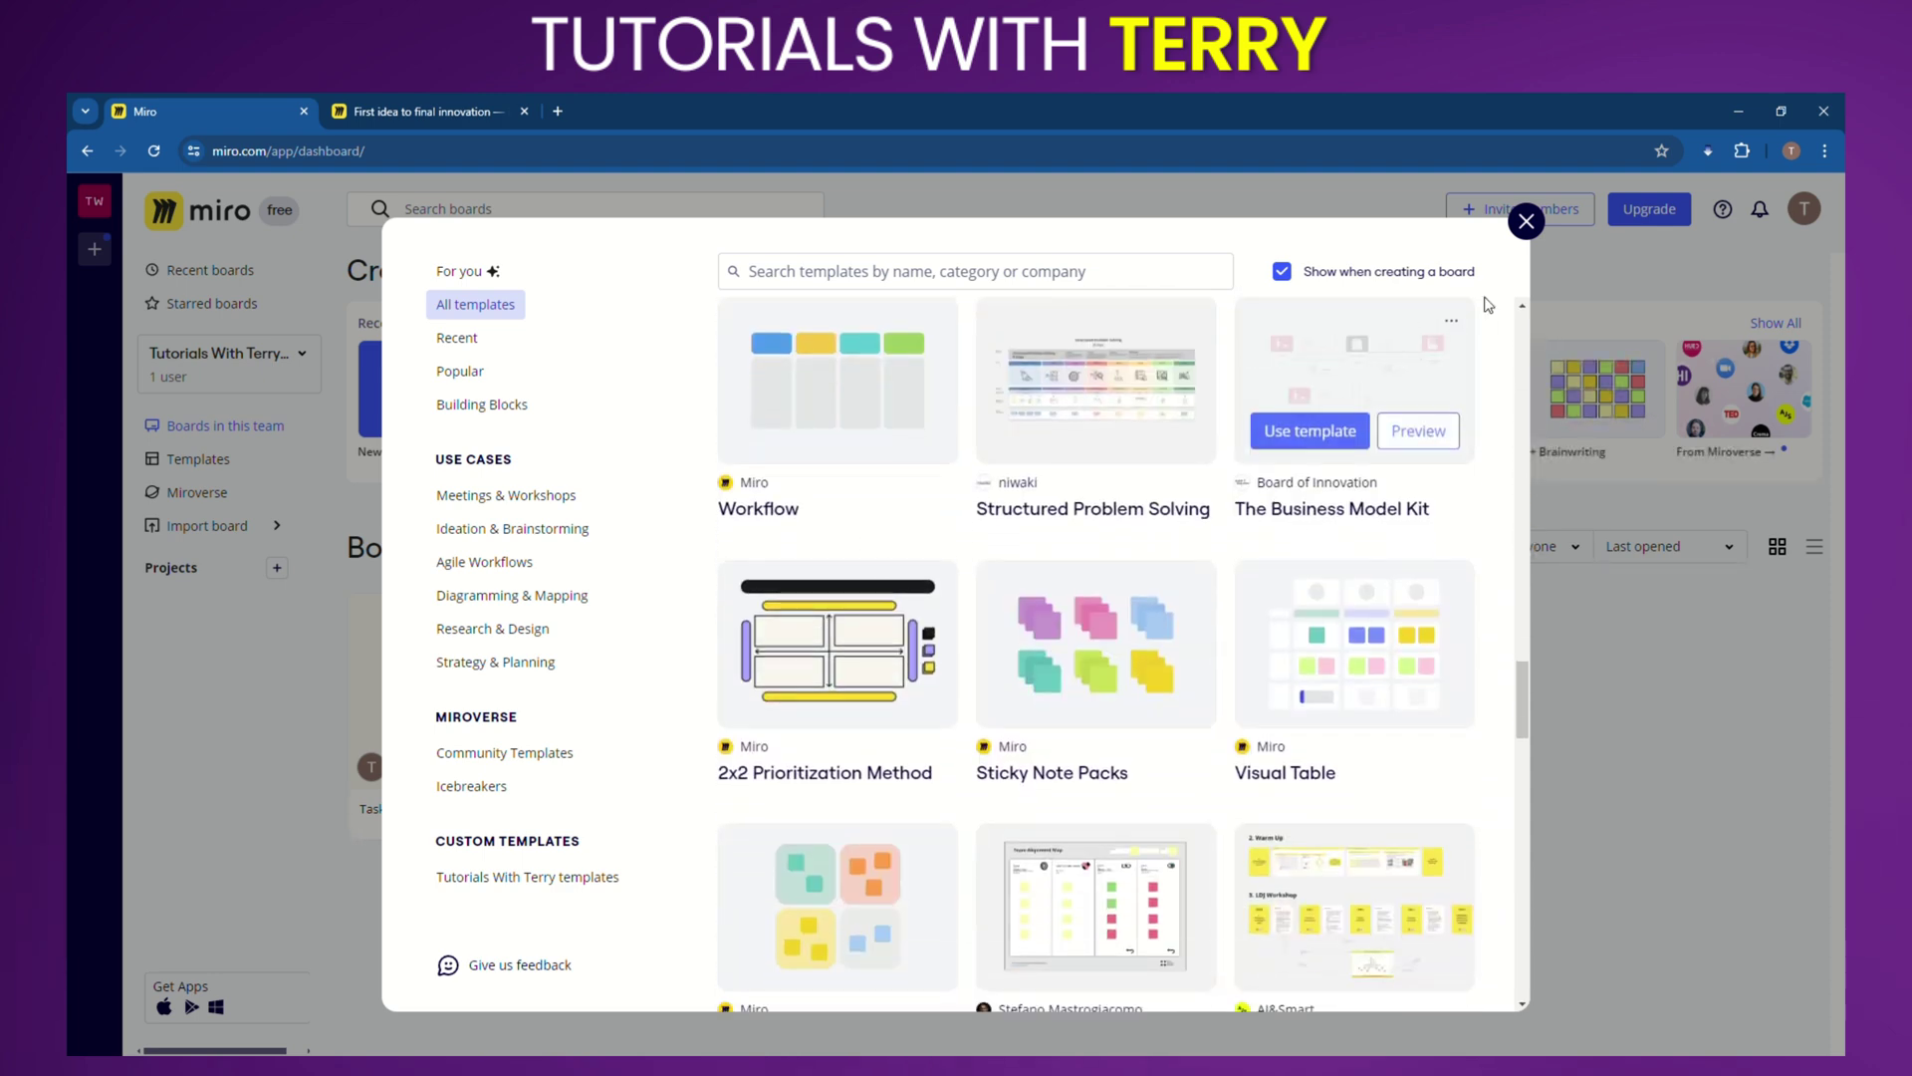
left_click(1526, 222)
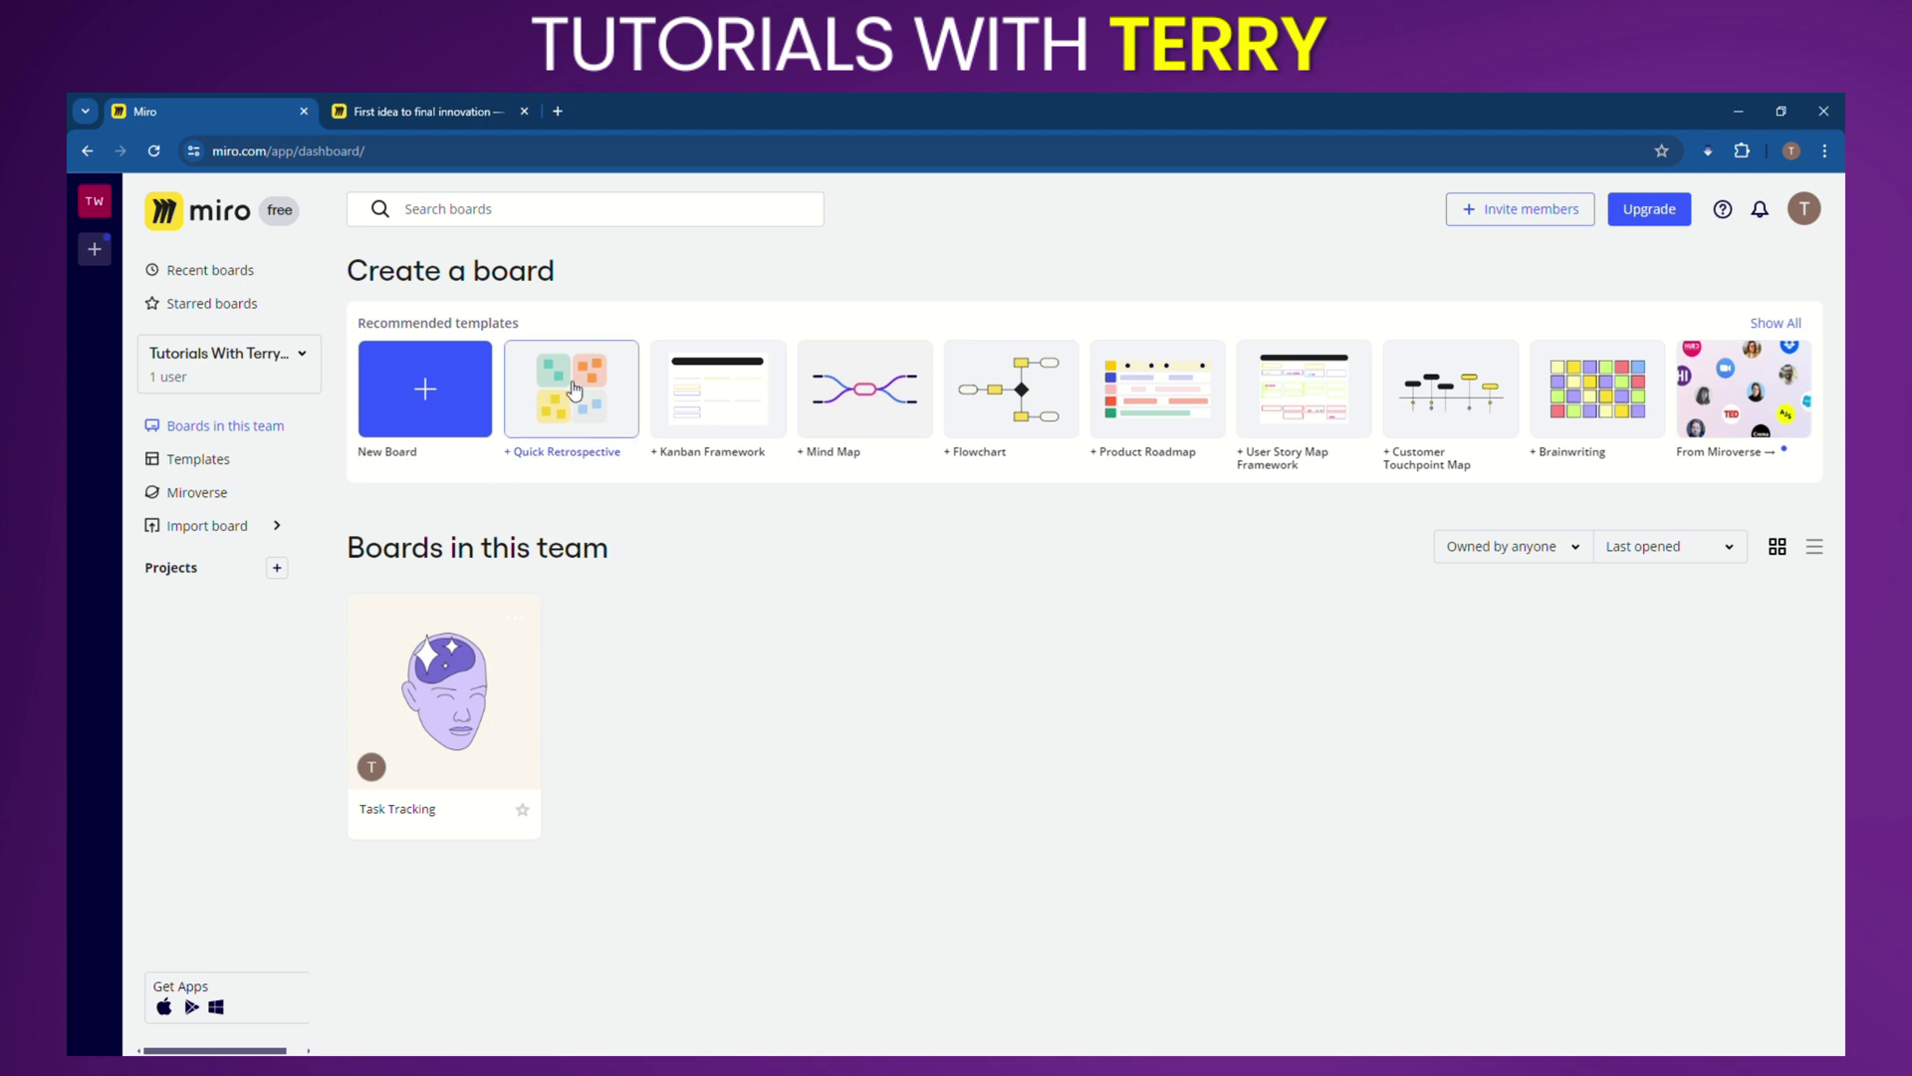
Step: Start a board from the Quick Retrospective template with Continue, Stop, Invent and Act areas
left_click(700, 426)
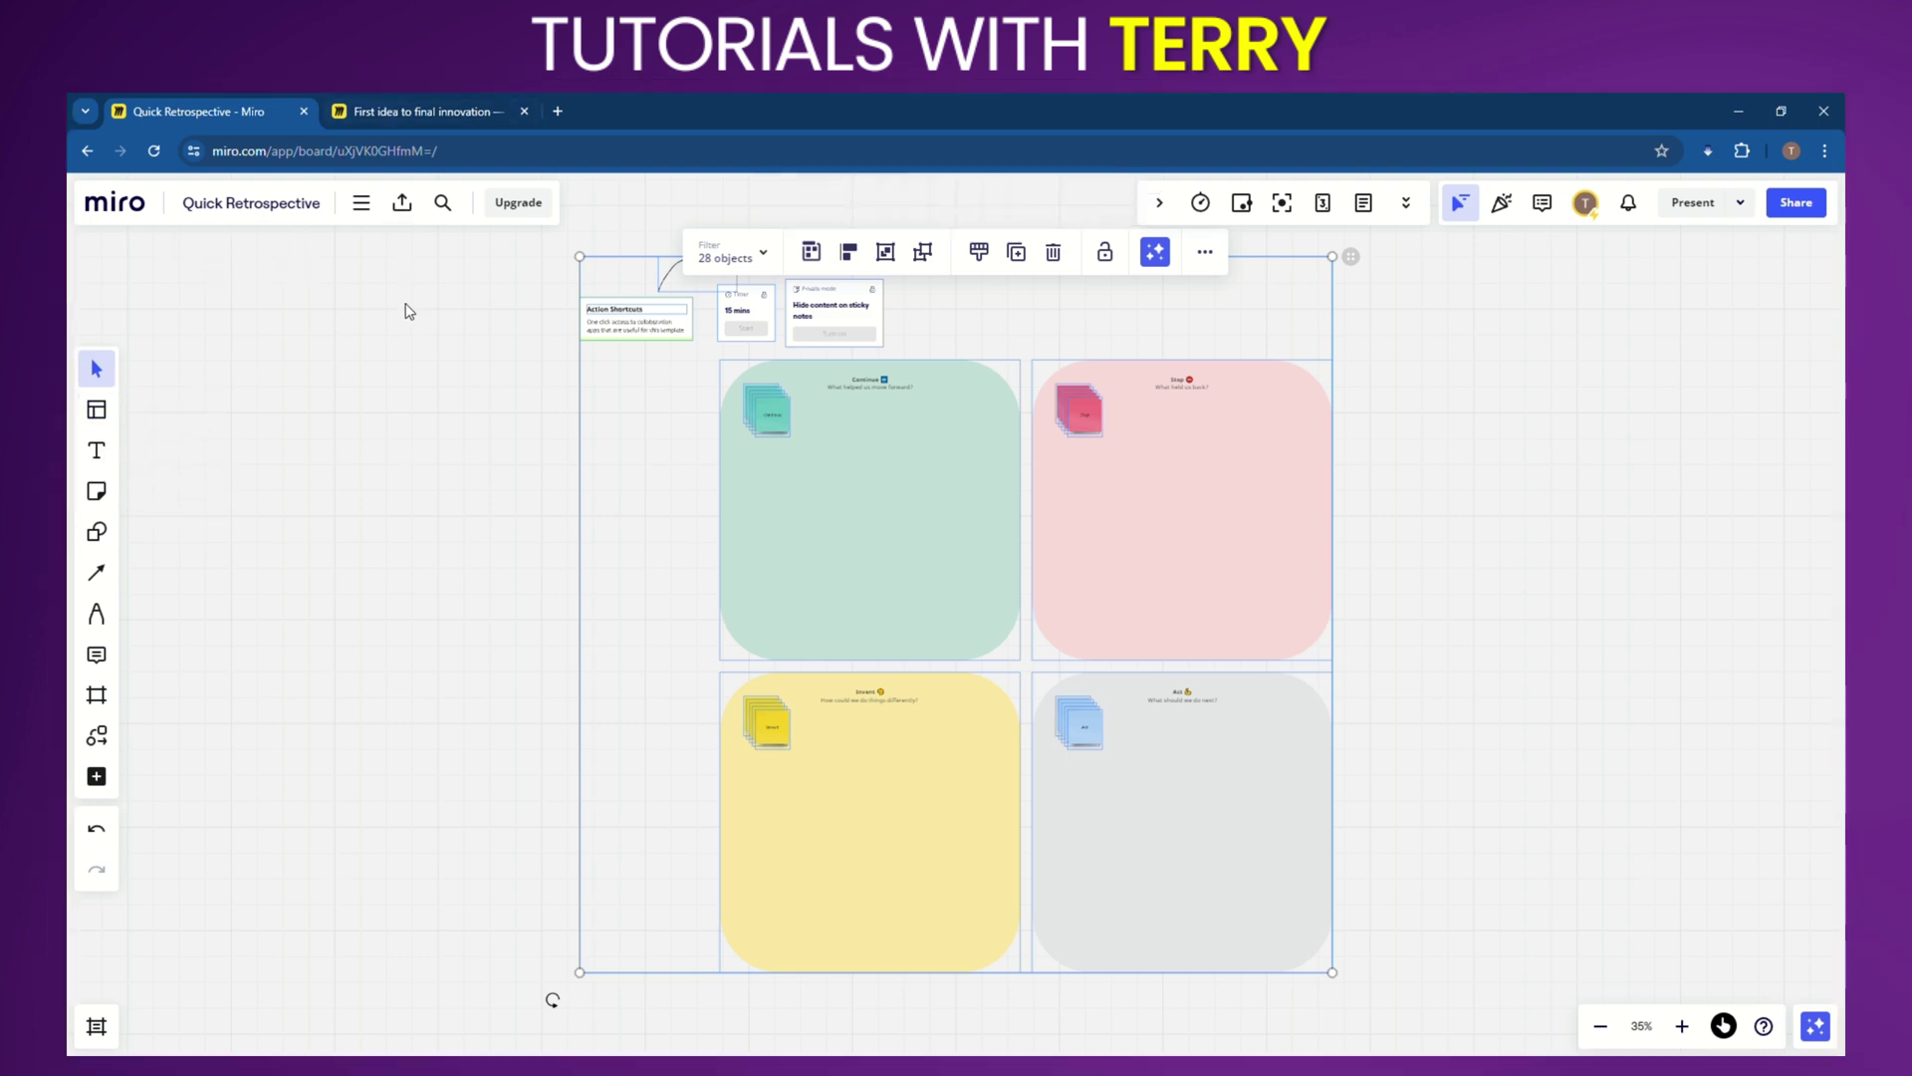
left_click(435, 116)
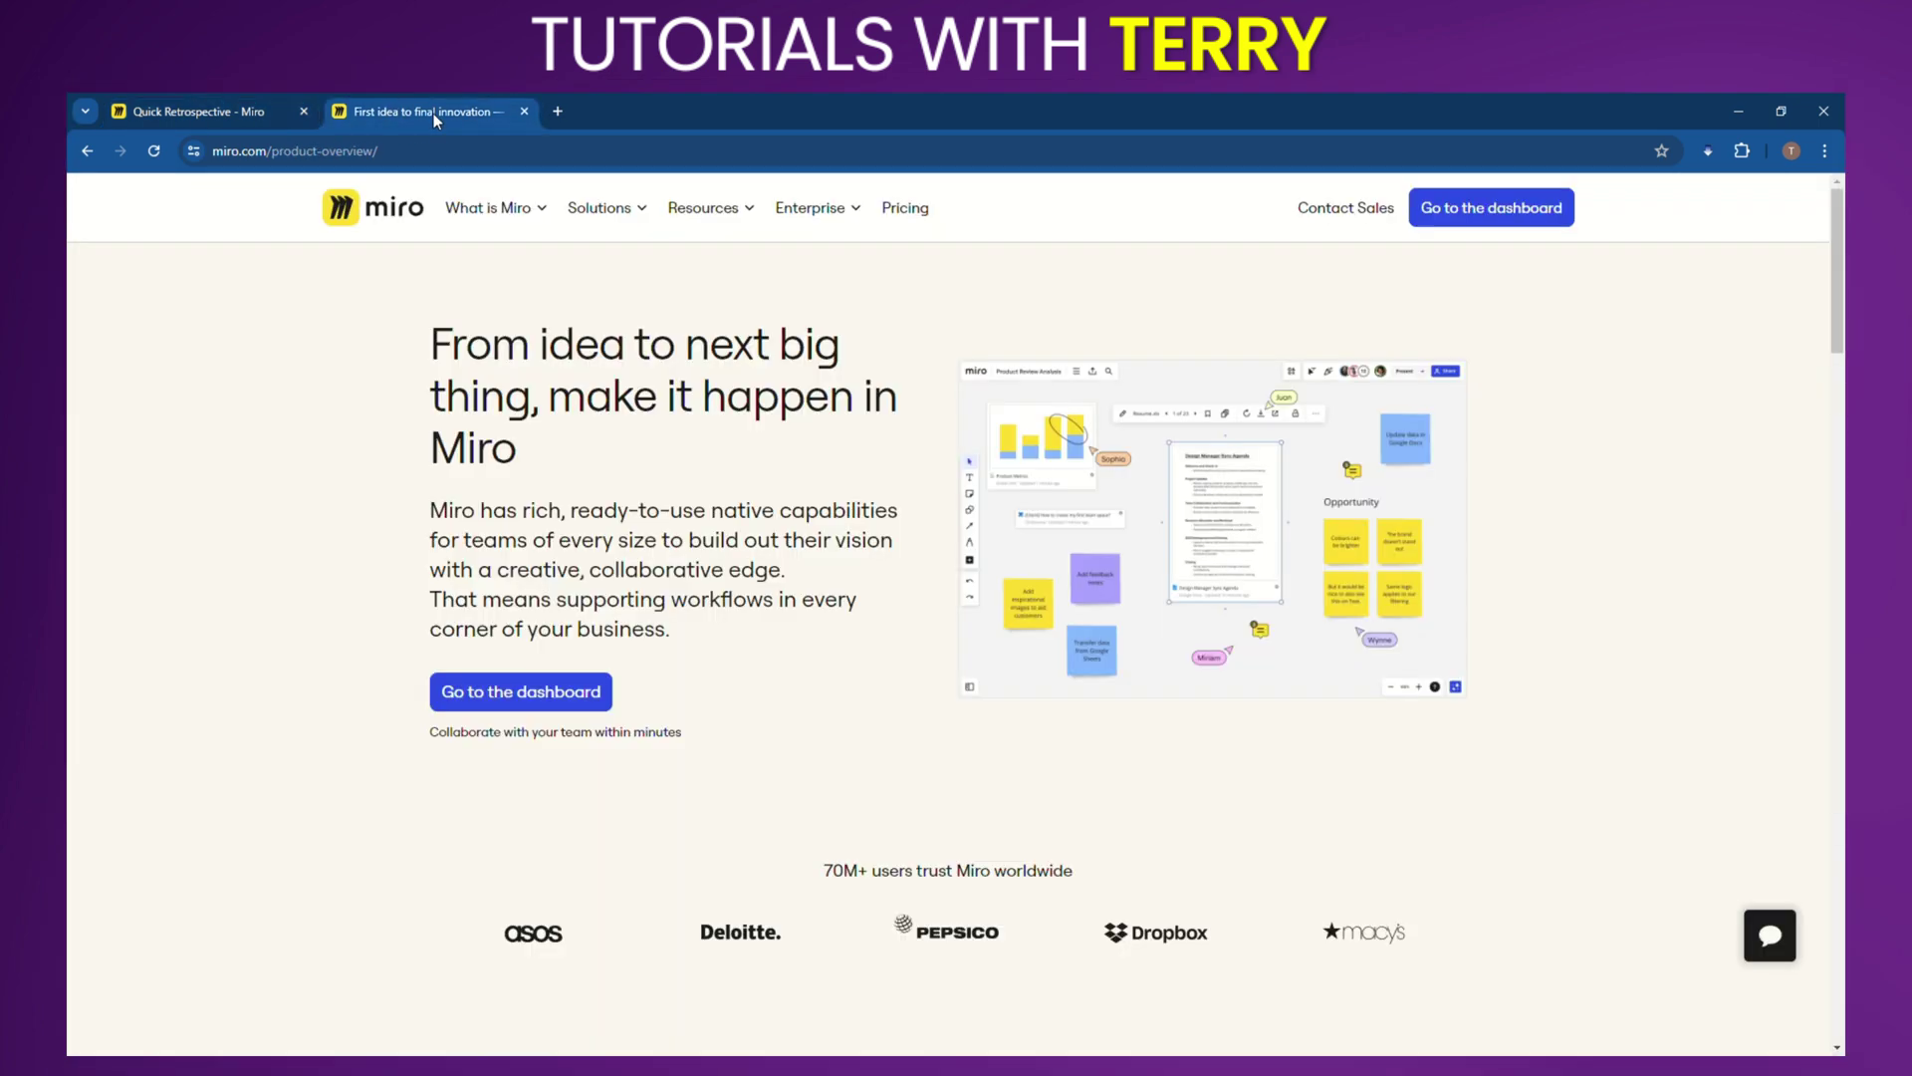
mouse_move(703, 209)
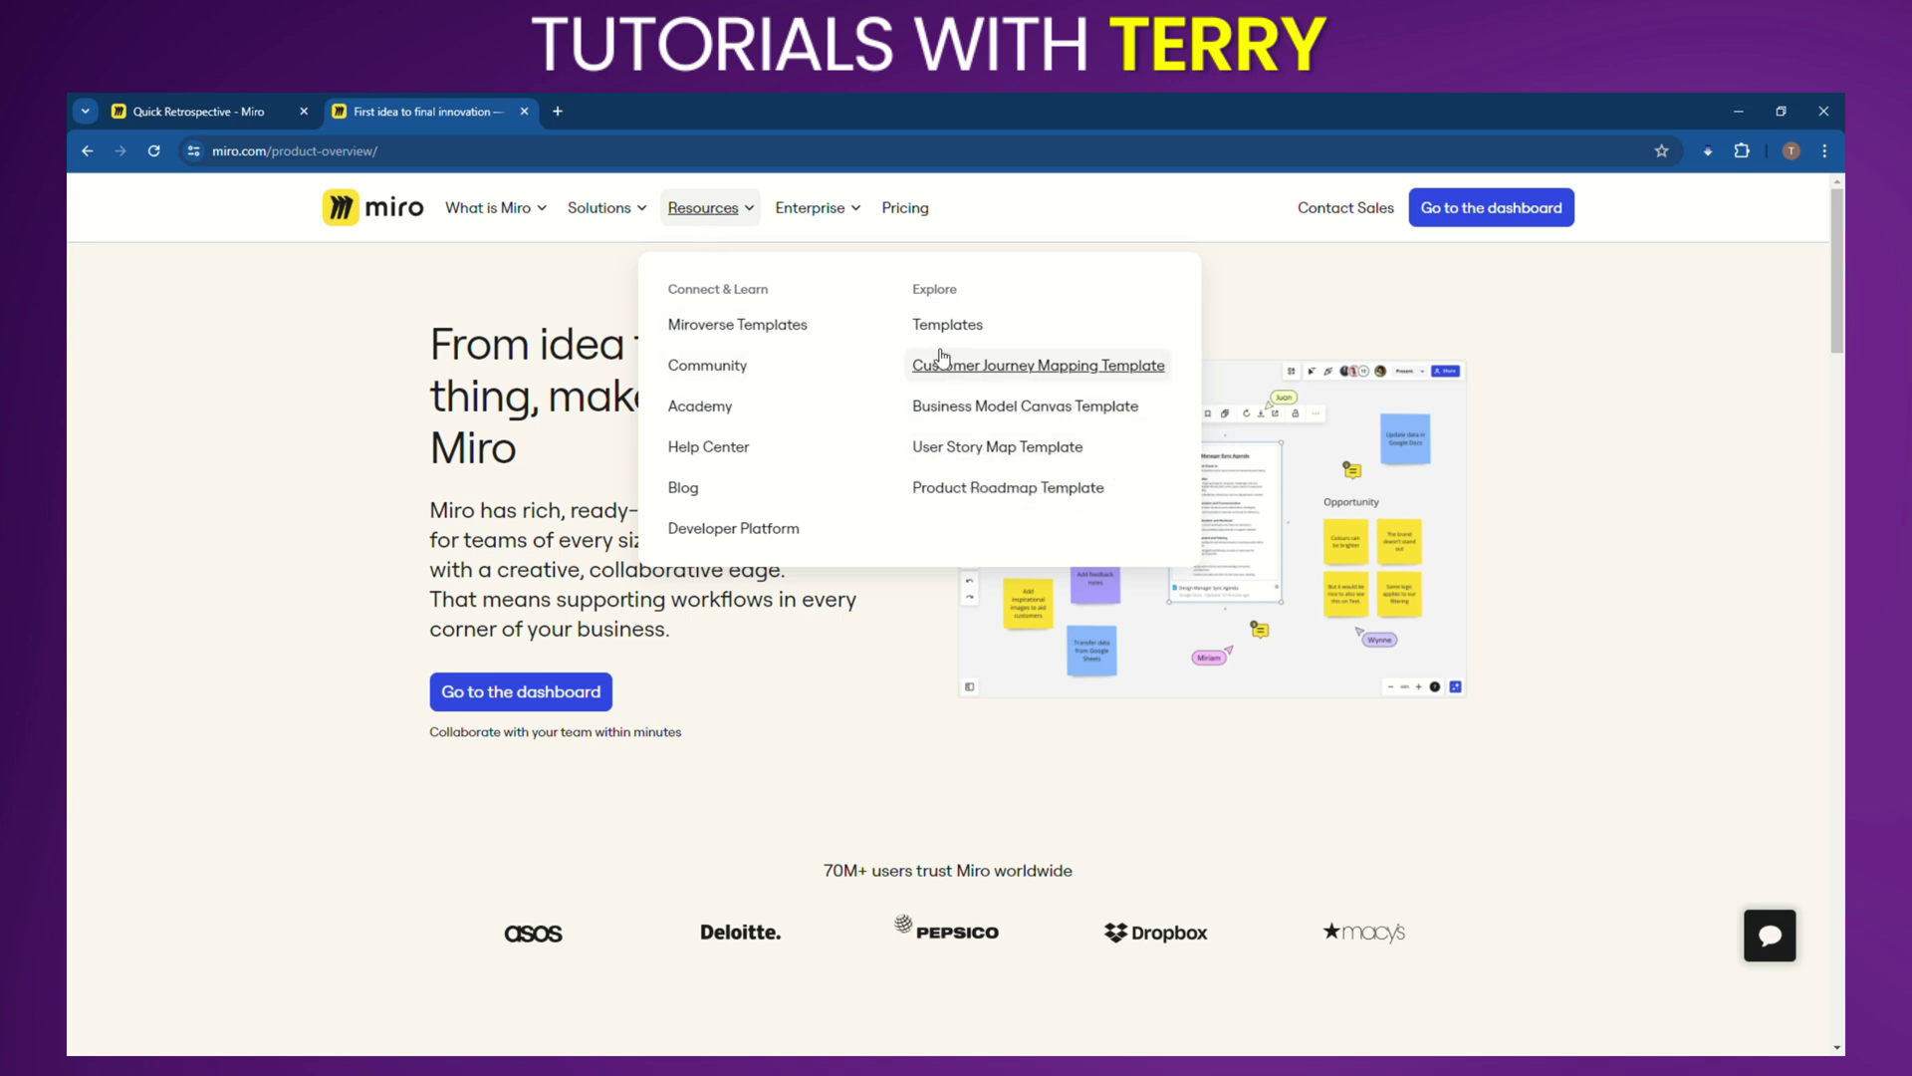
mouse_move(822, 215)
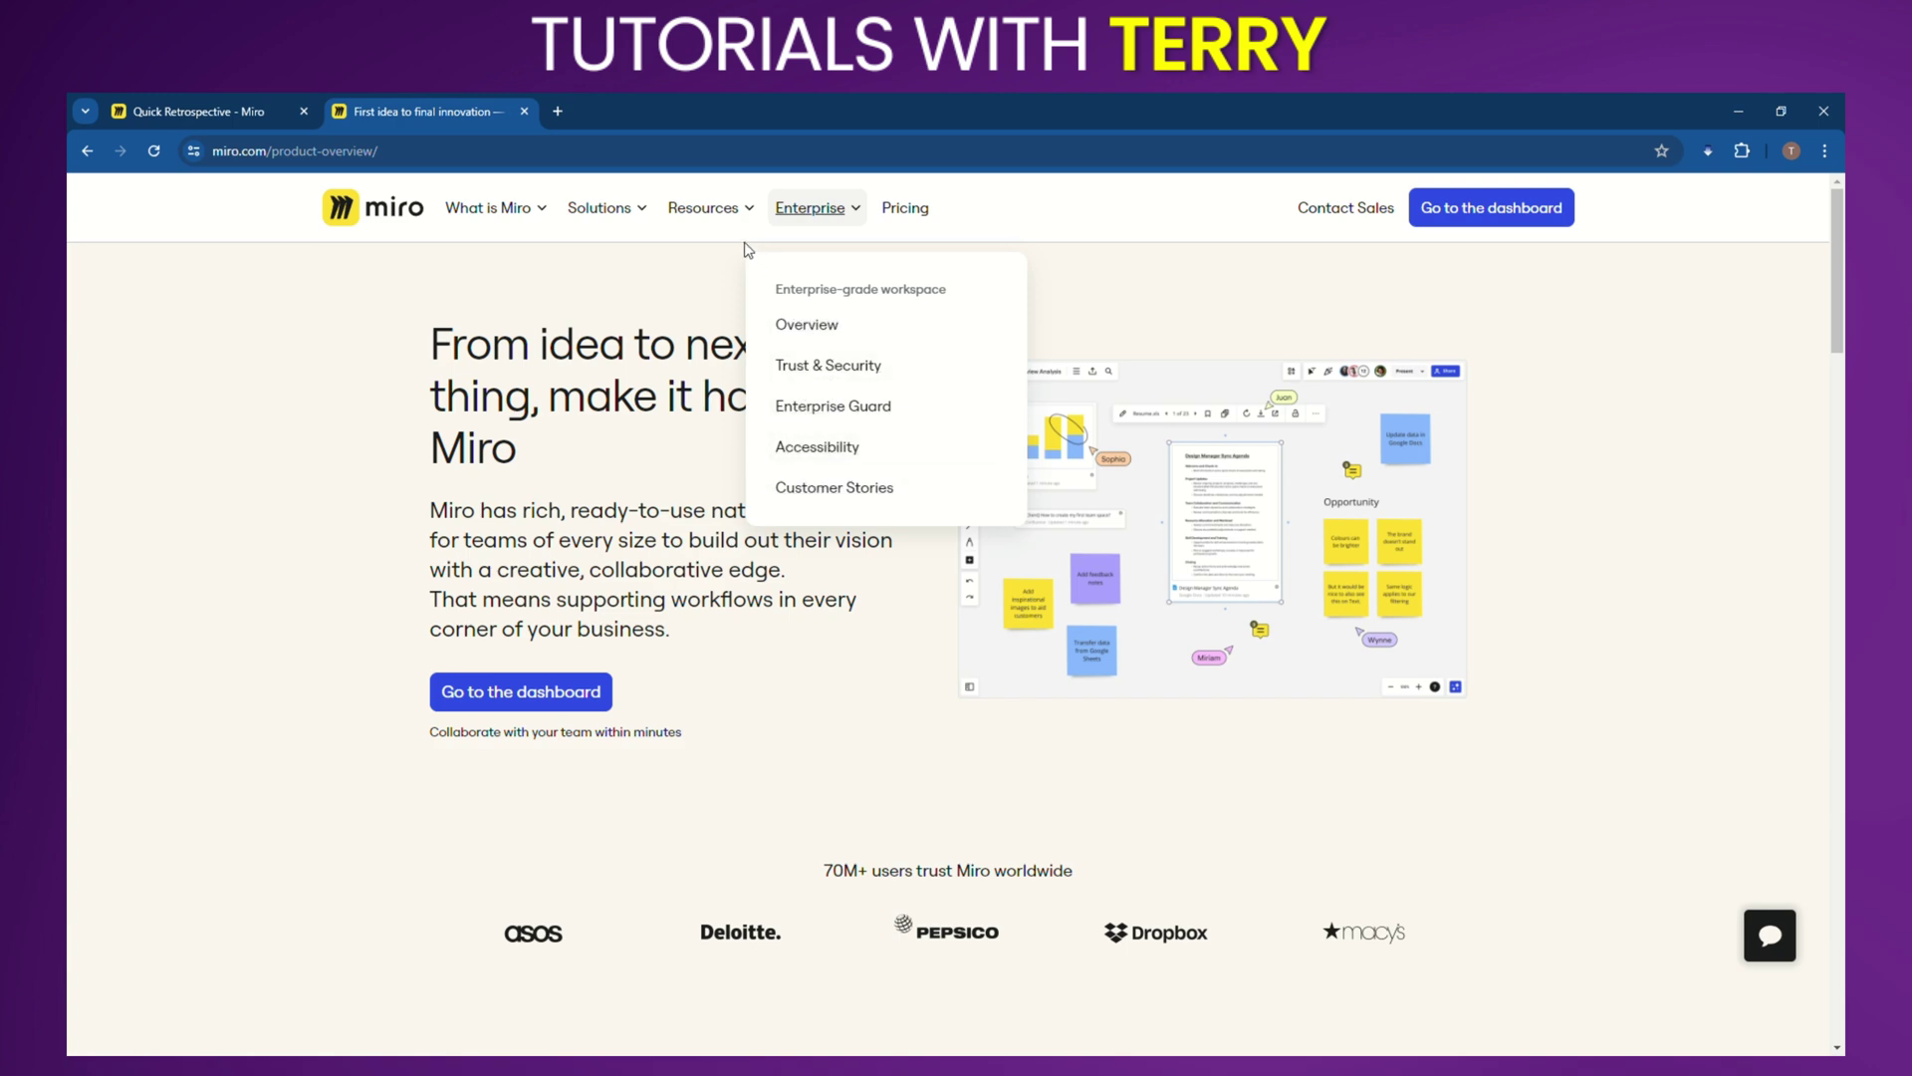
mouse_move(491, 215)
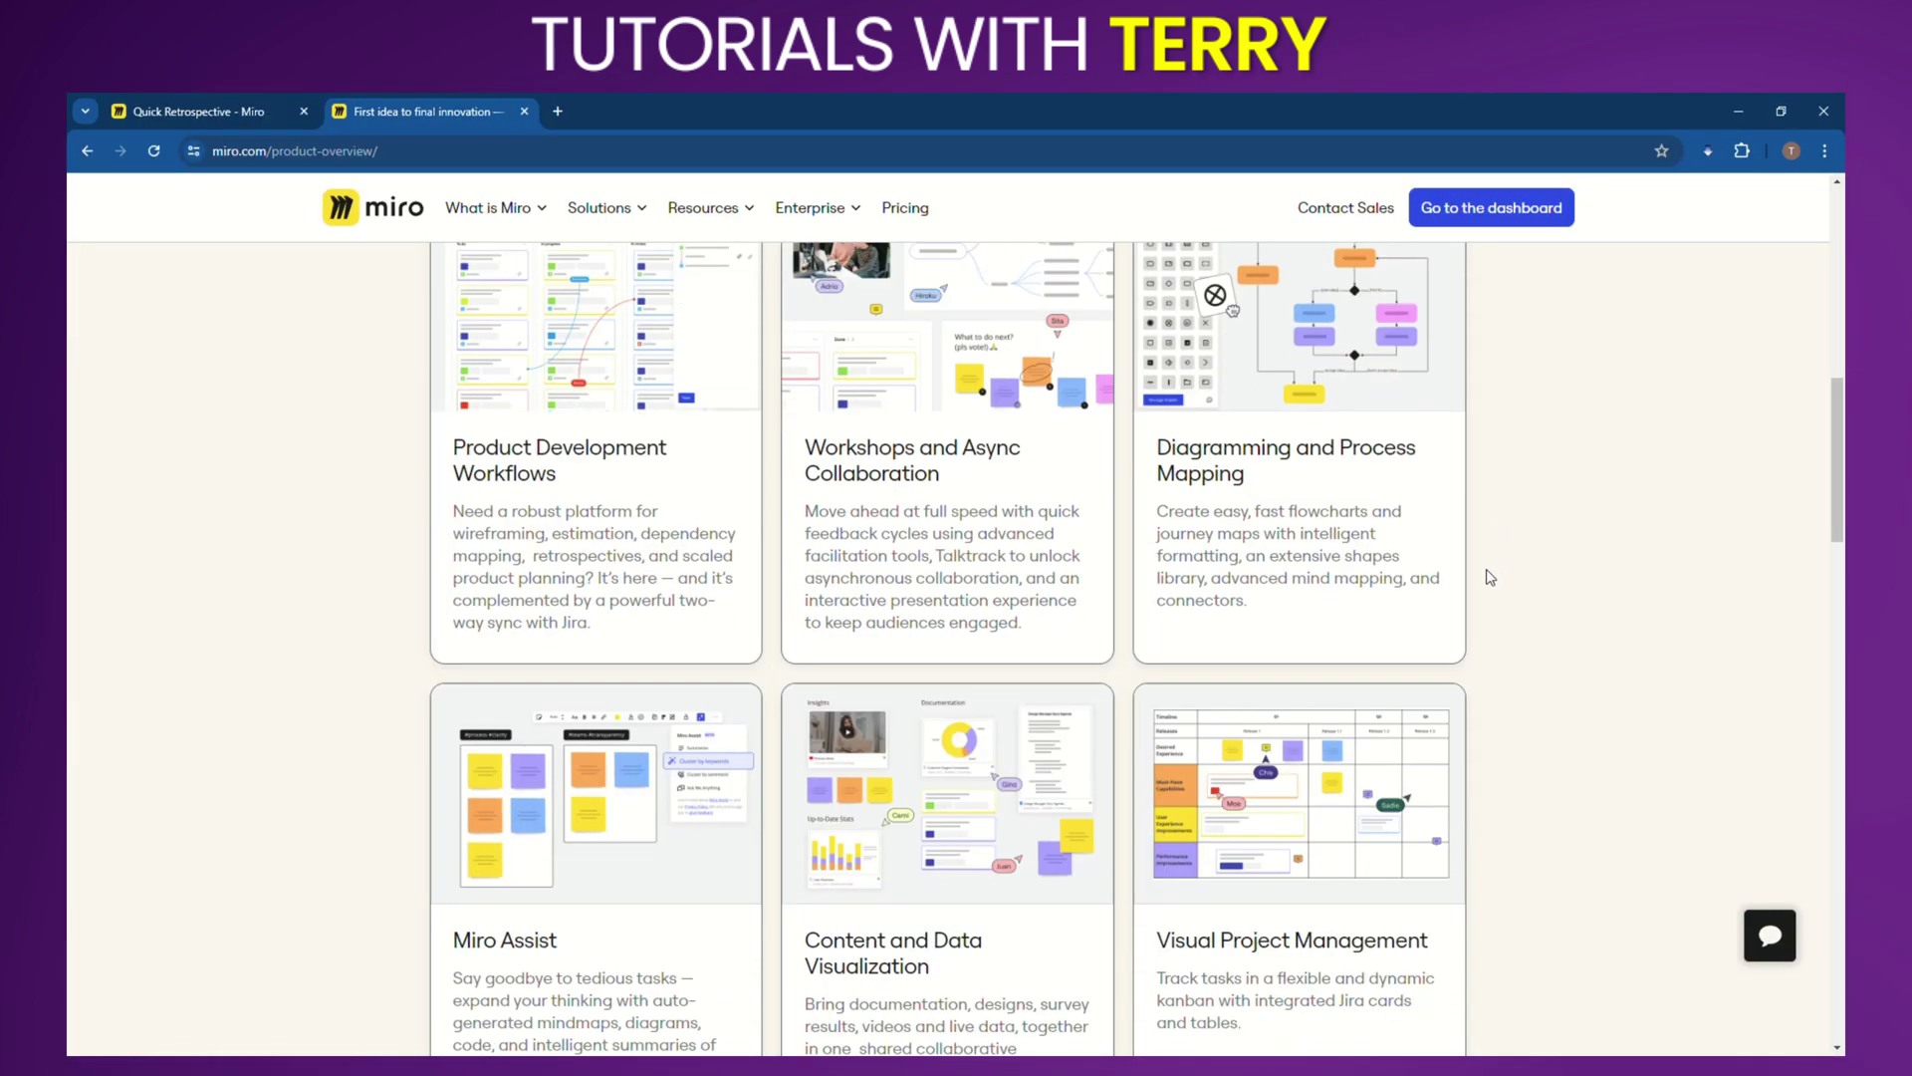
scroll(1490, 577, "up", 10)
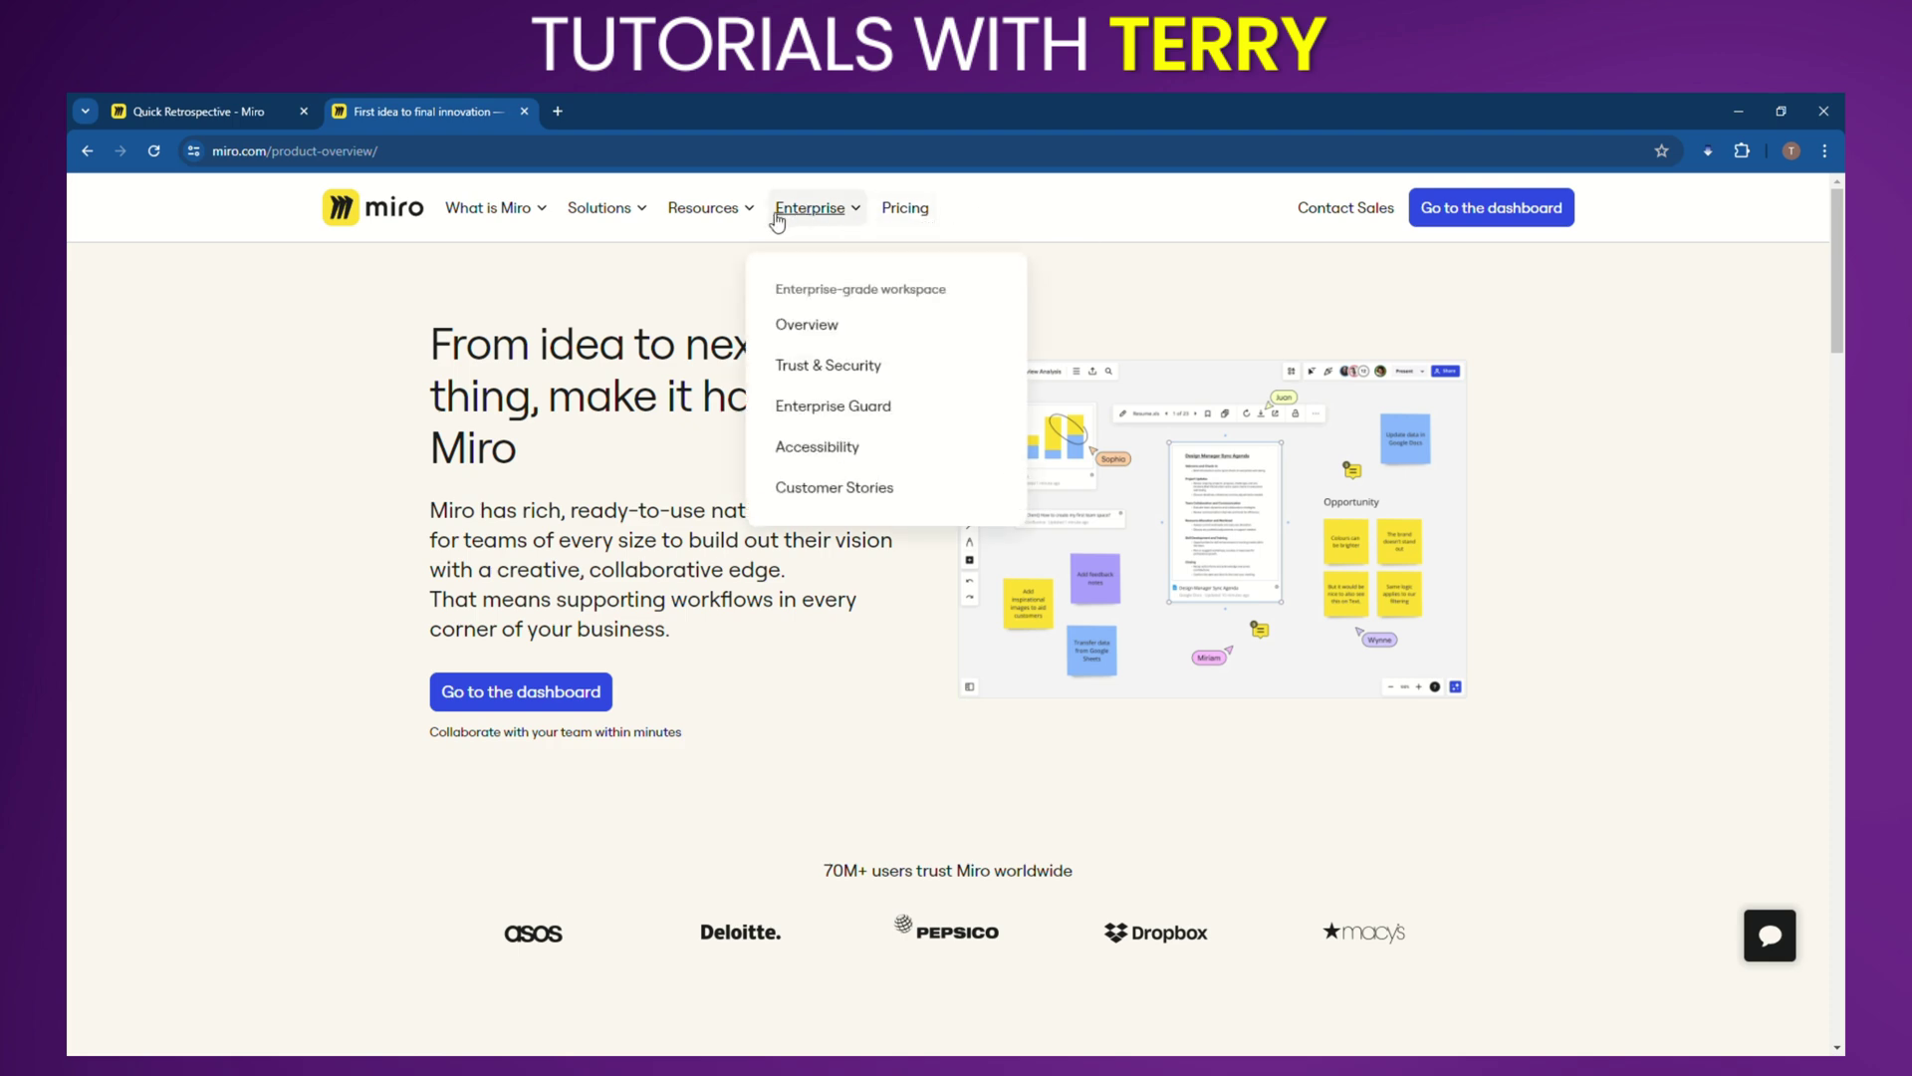
left_click(255, 115)
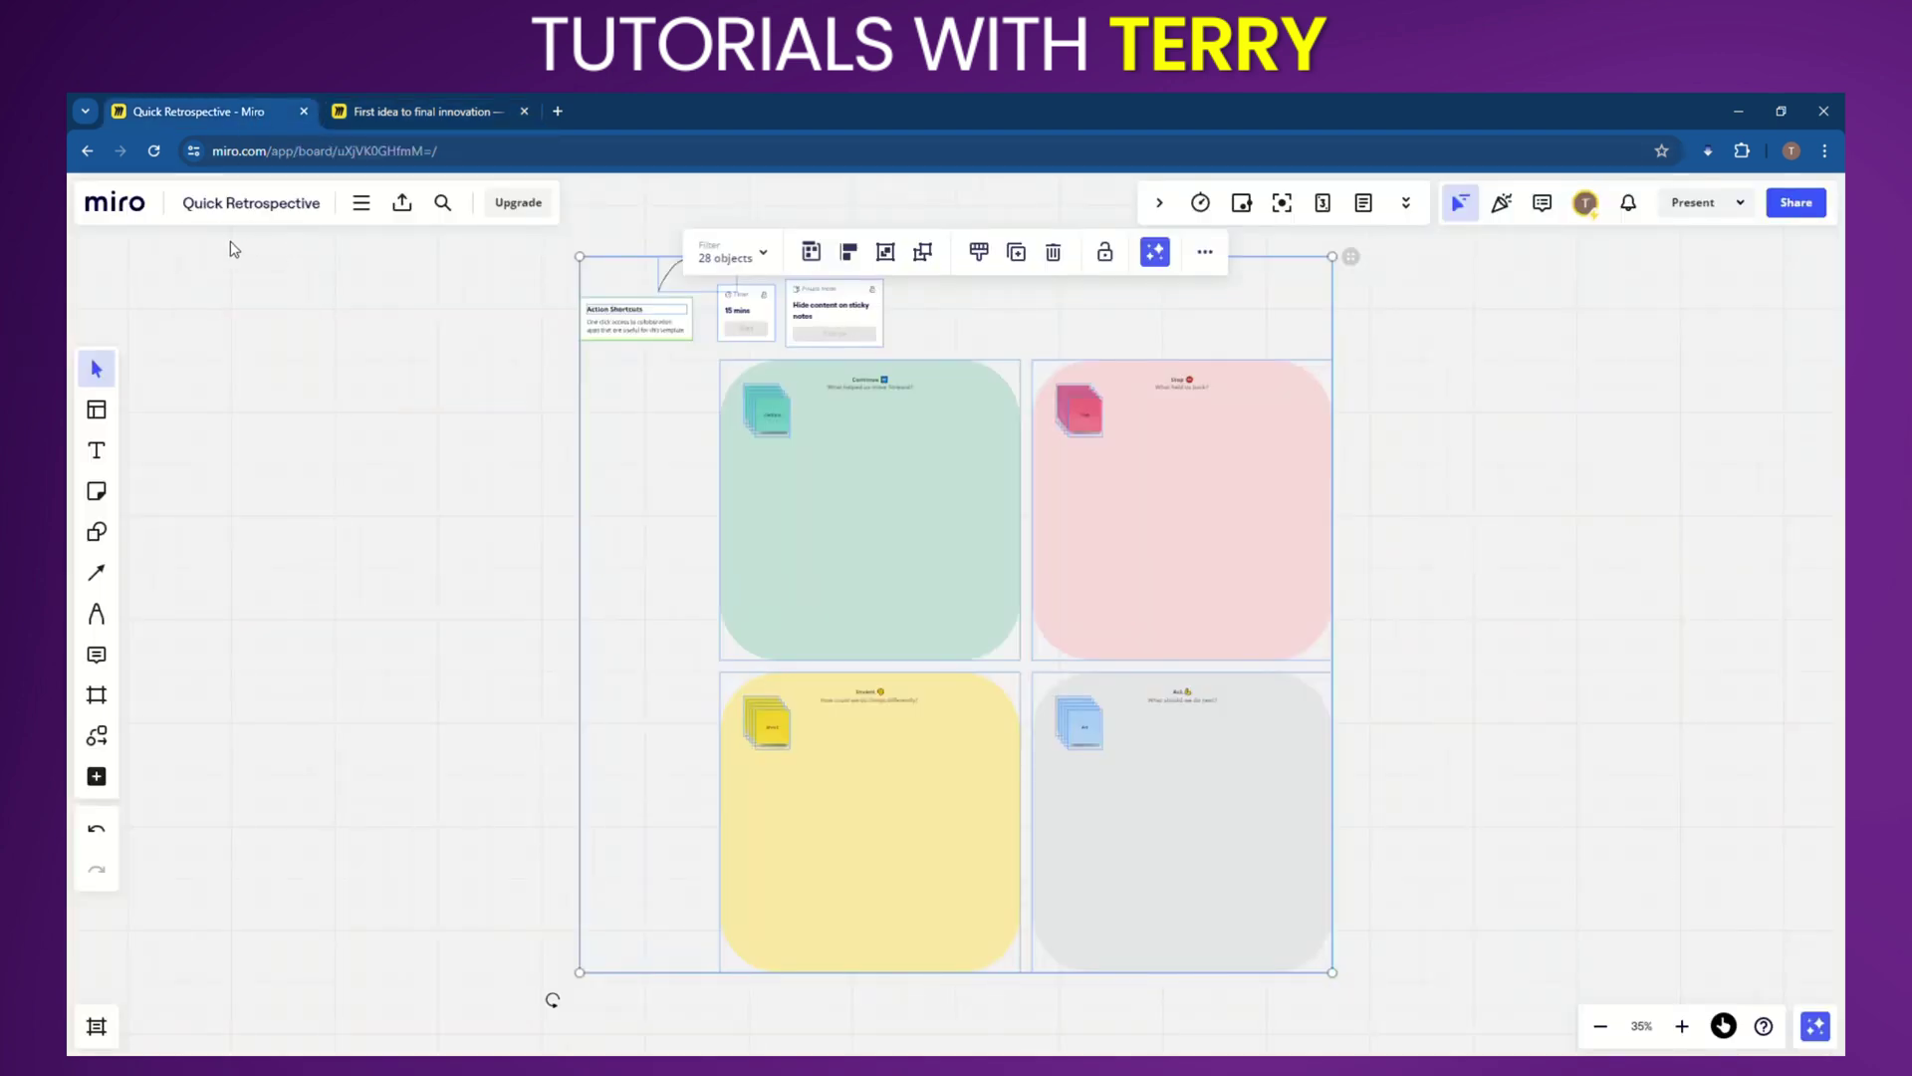
left_click(364, 206)
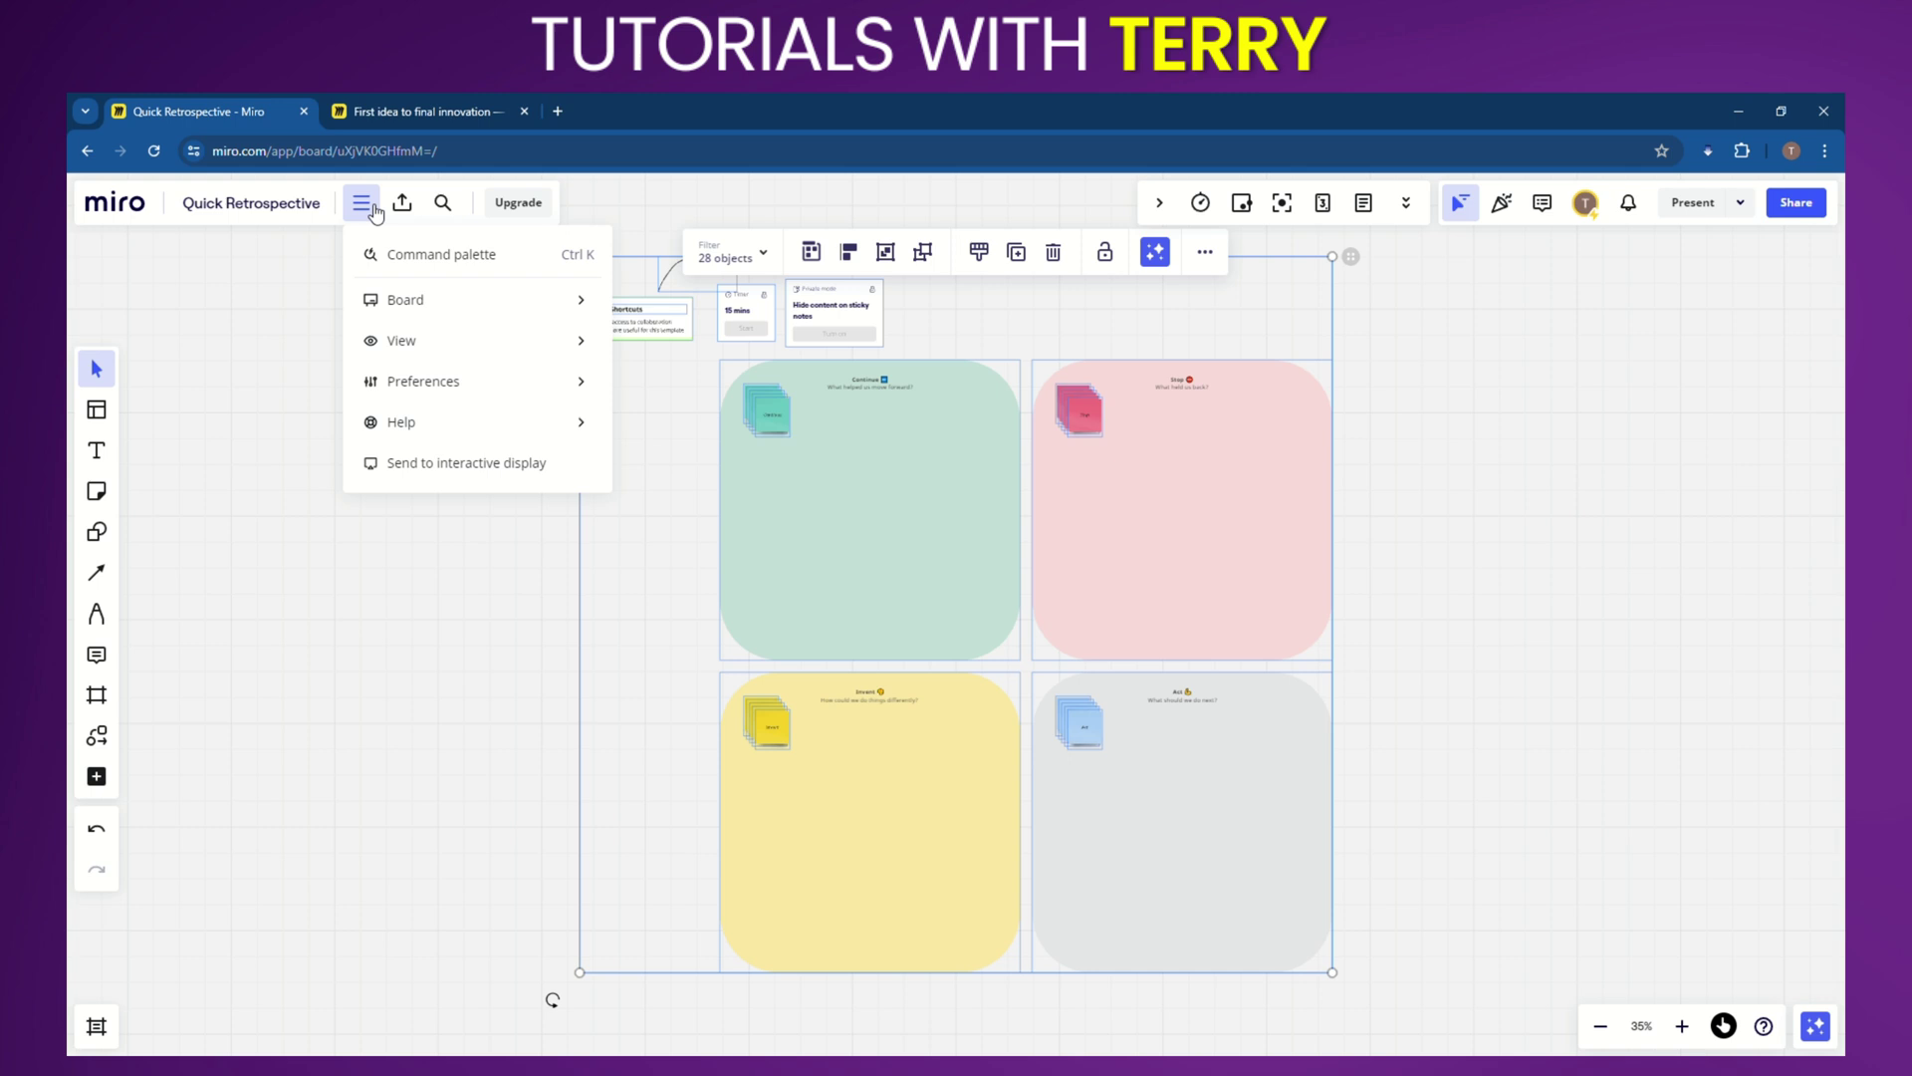
mouse_move(474, 383)
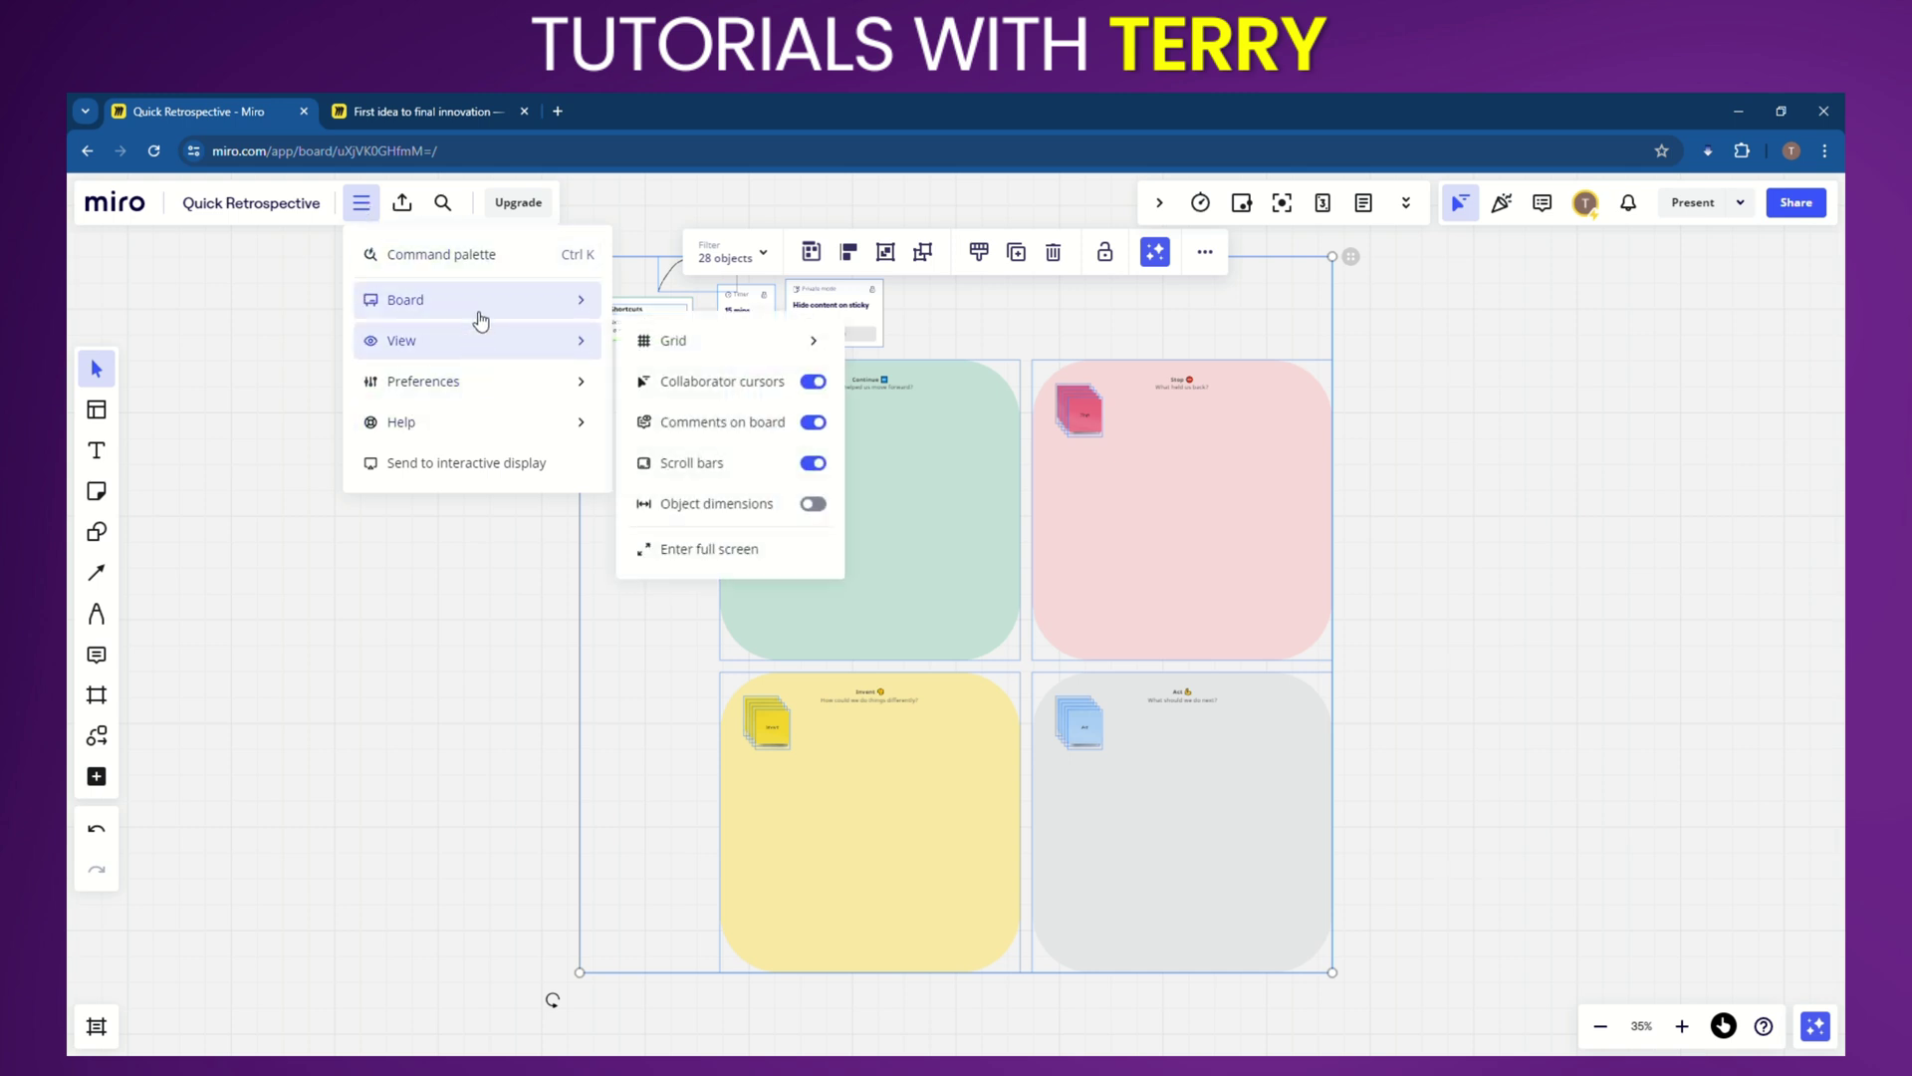
mouse_move(482, 315)
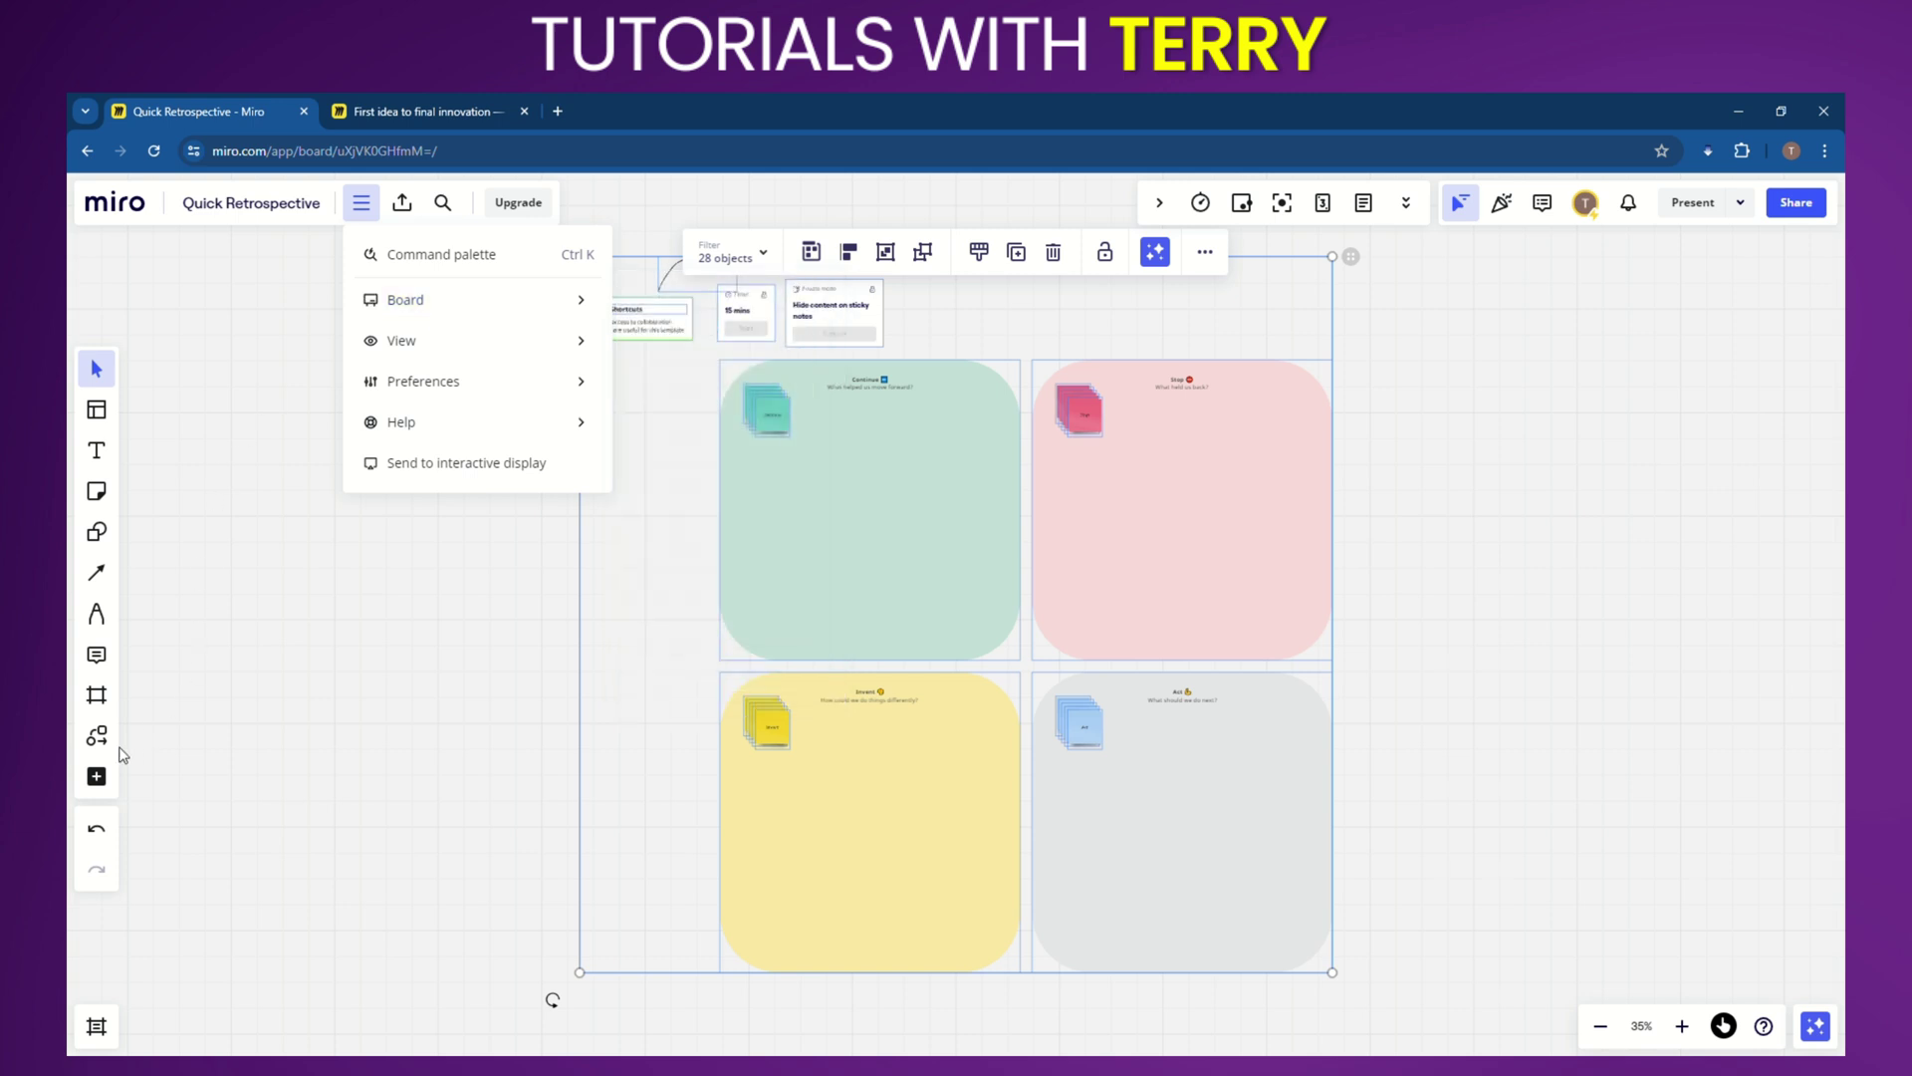
Step: Browse the board's Apps list, then the Discover tab's Featured, New and Essentials apps
left_click(98, 781)
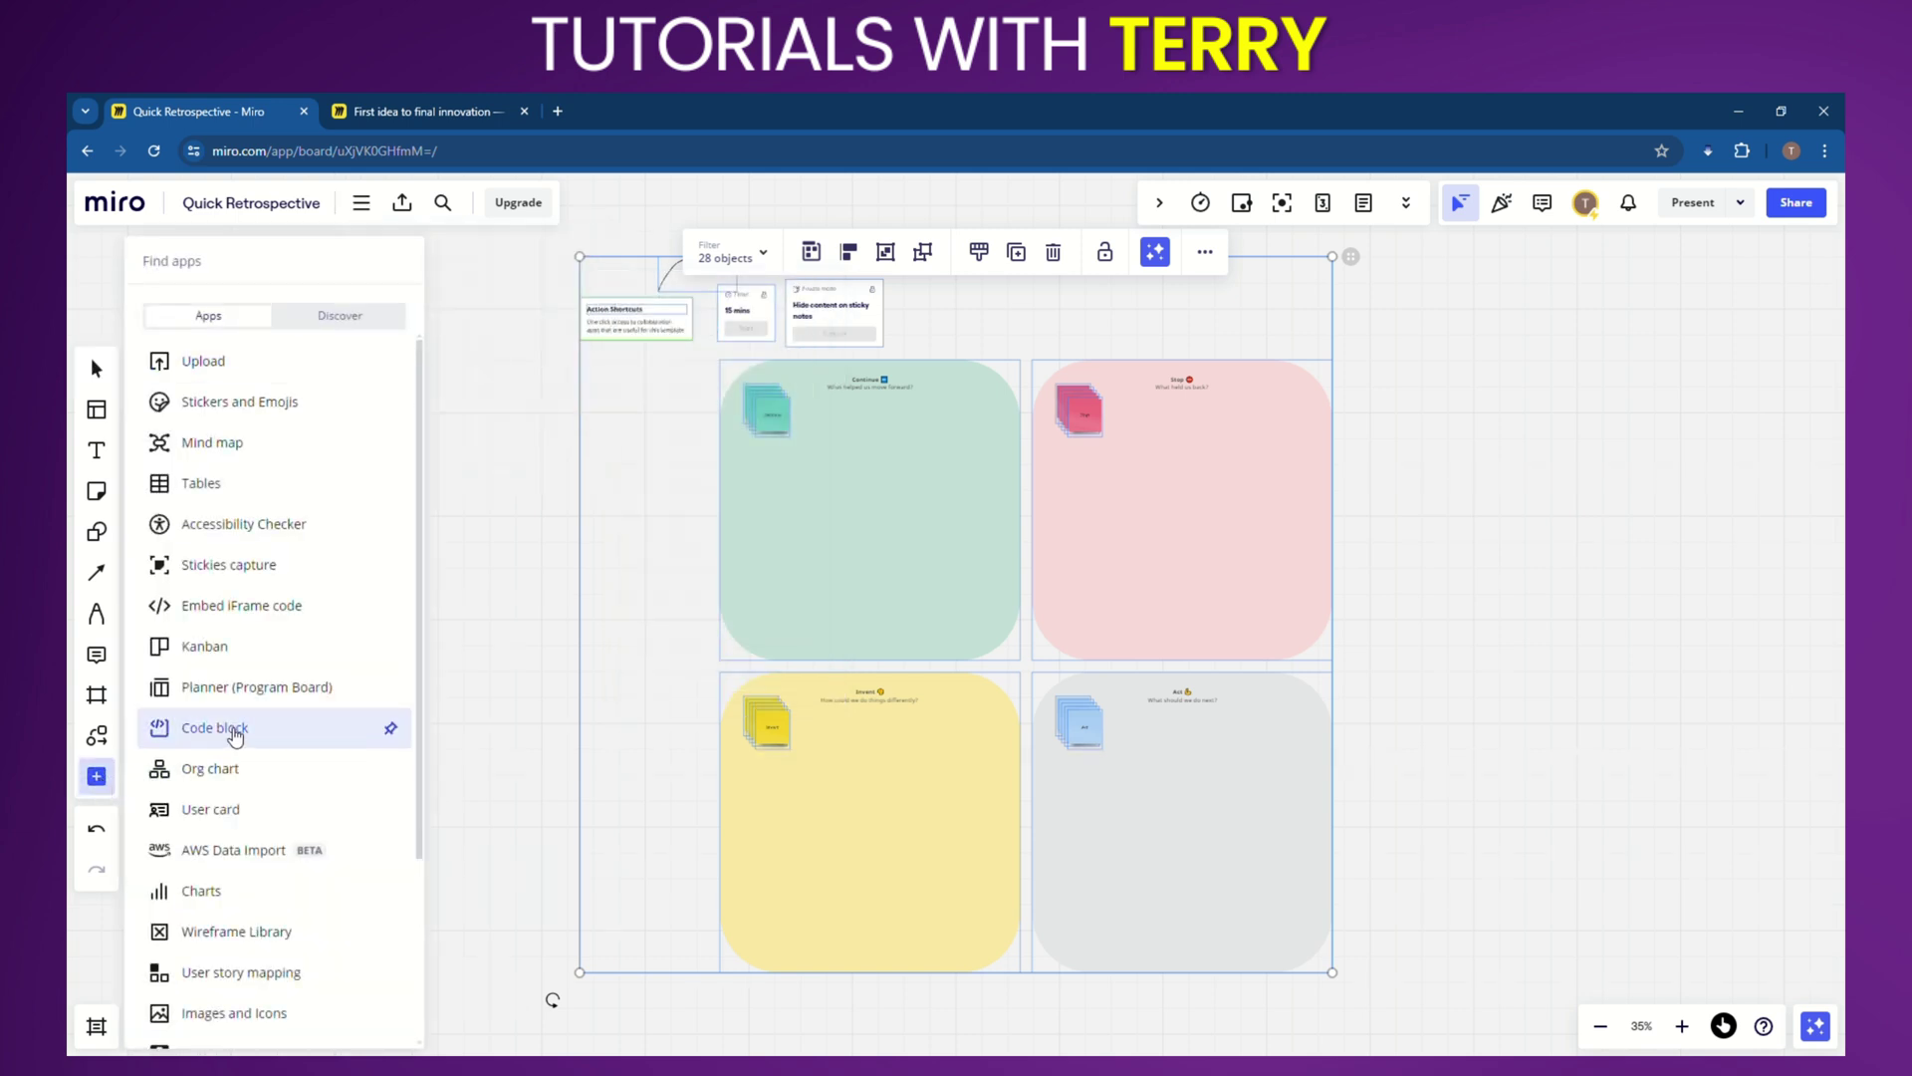
scroll(332, 691, "down", 3)
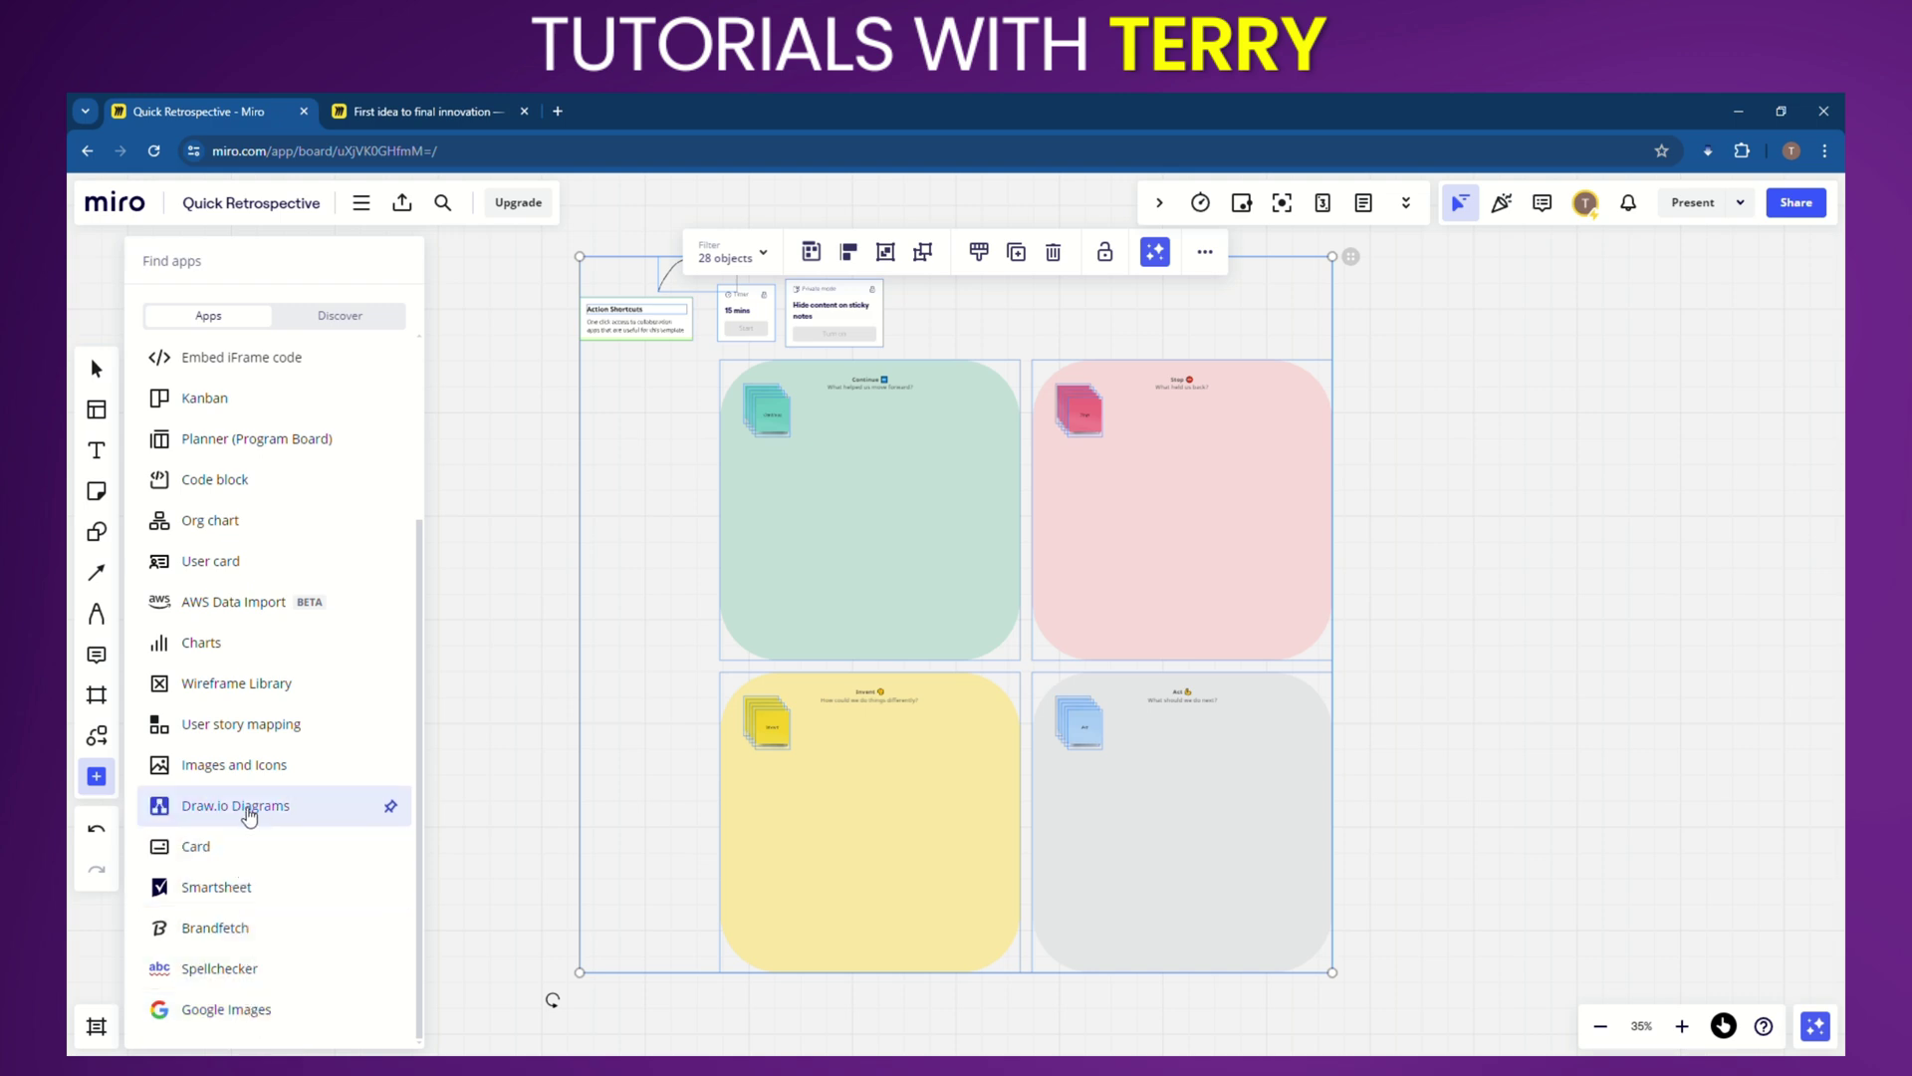
scroll(269, 727, "up", 3)
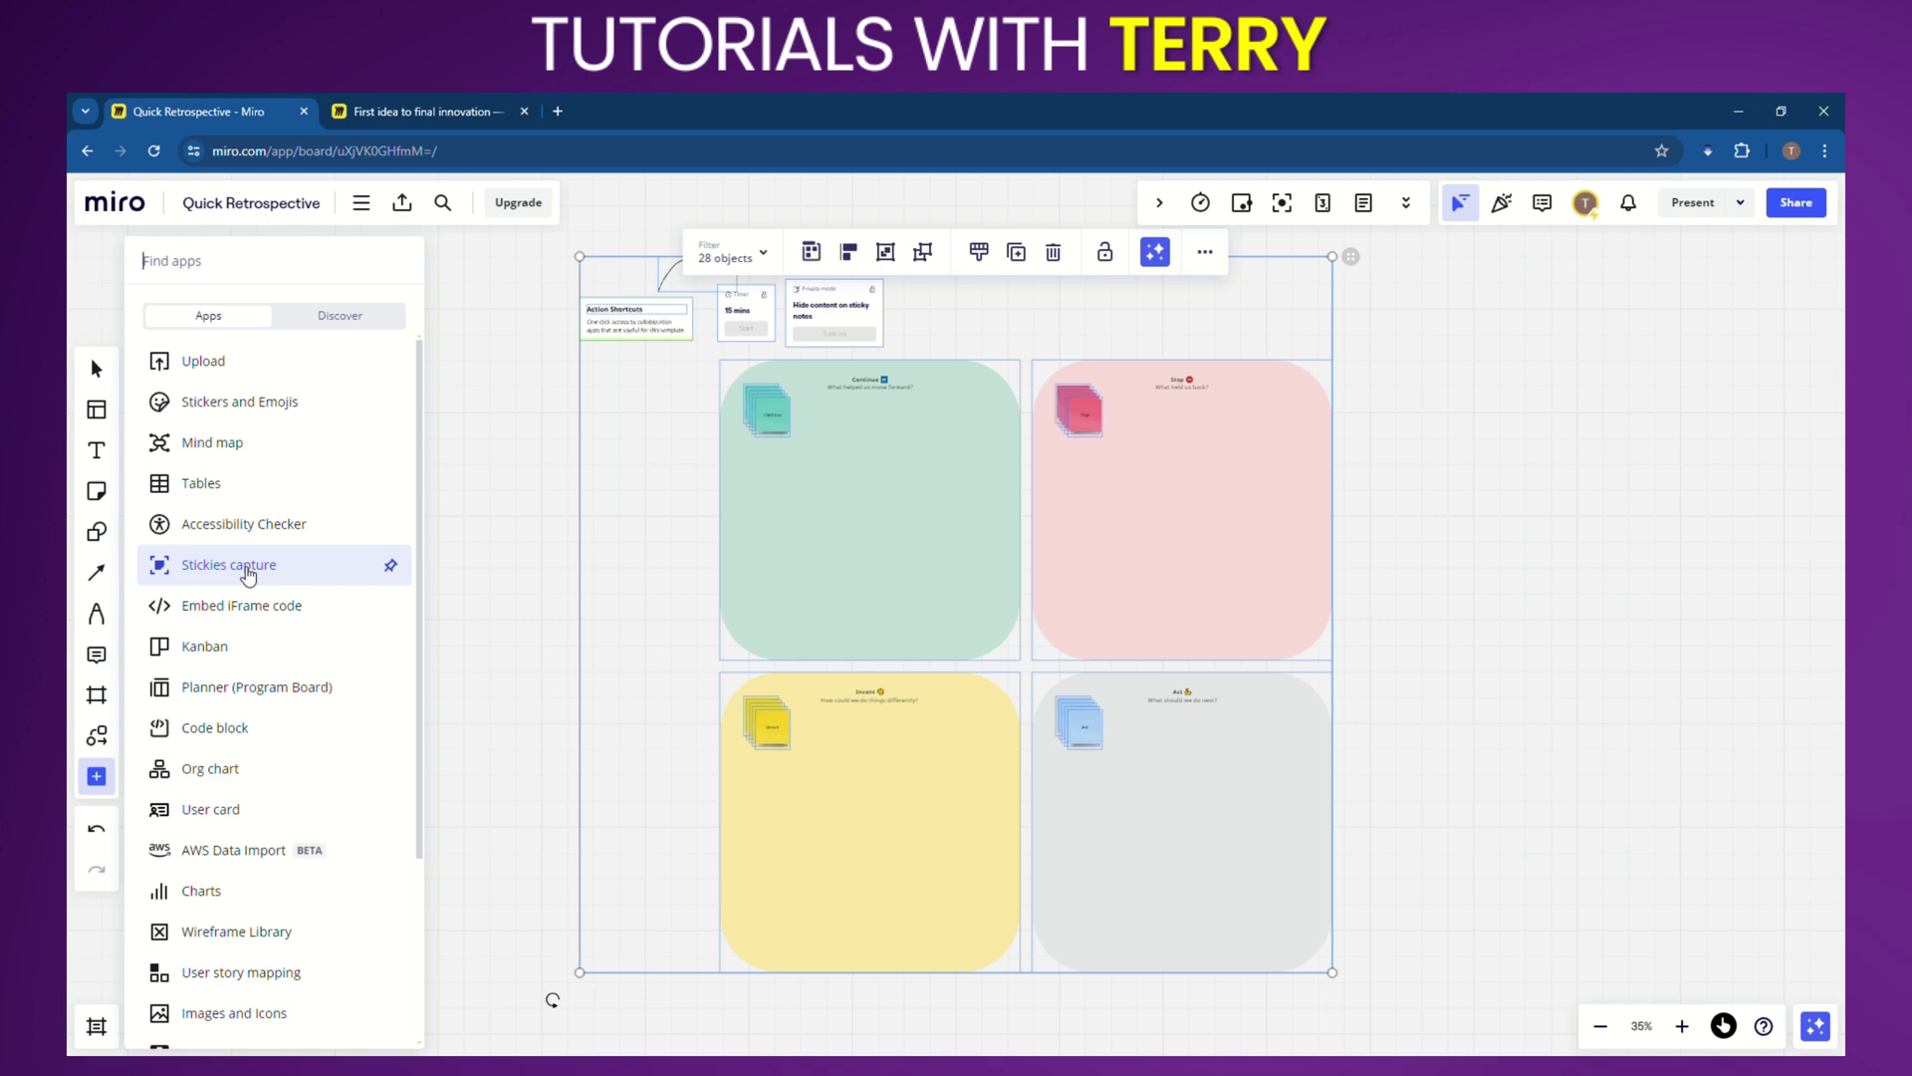
left_click(349, 319)
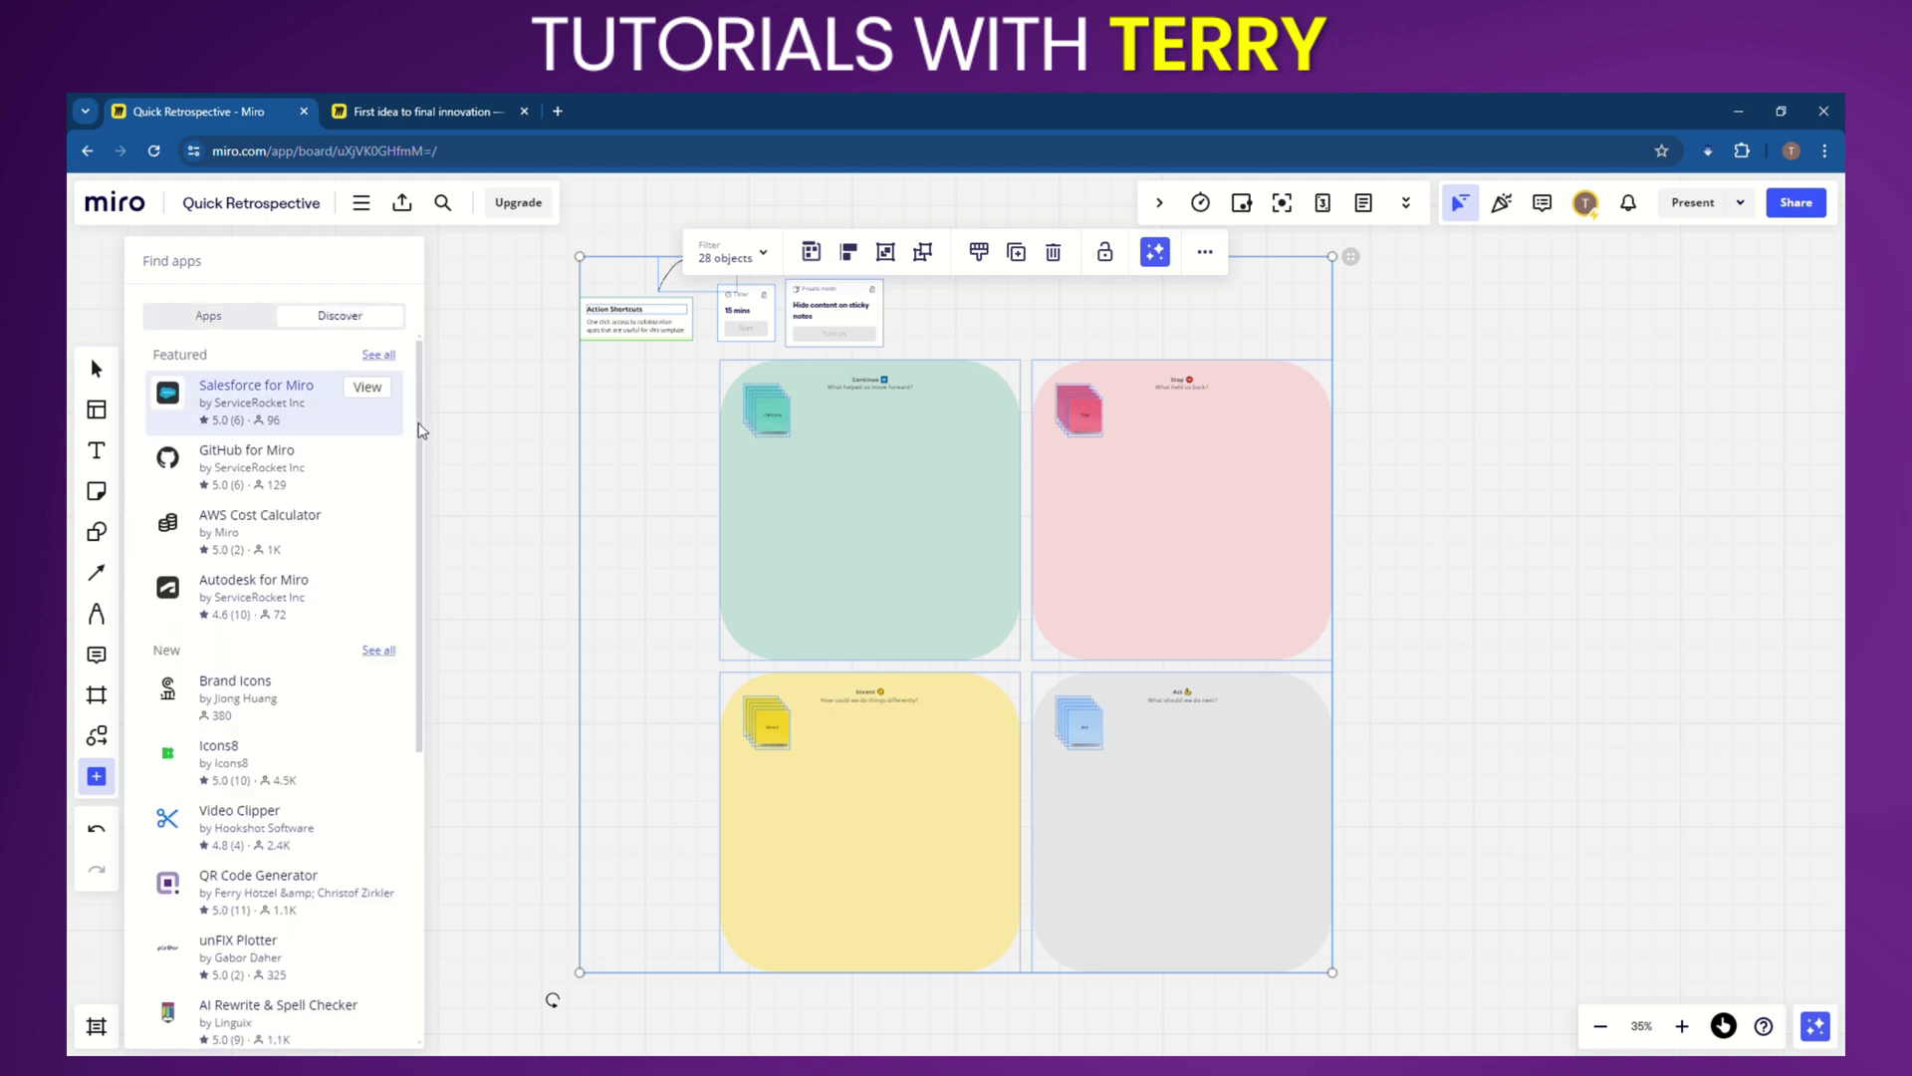
left_click_drag(419, 425, 417, 808)
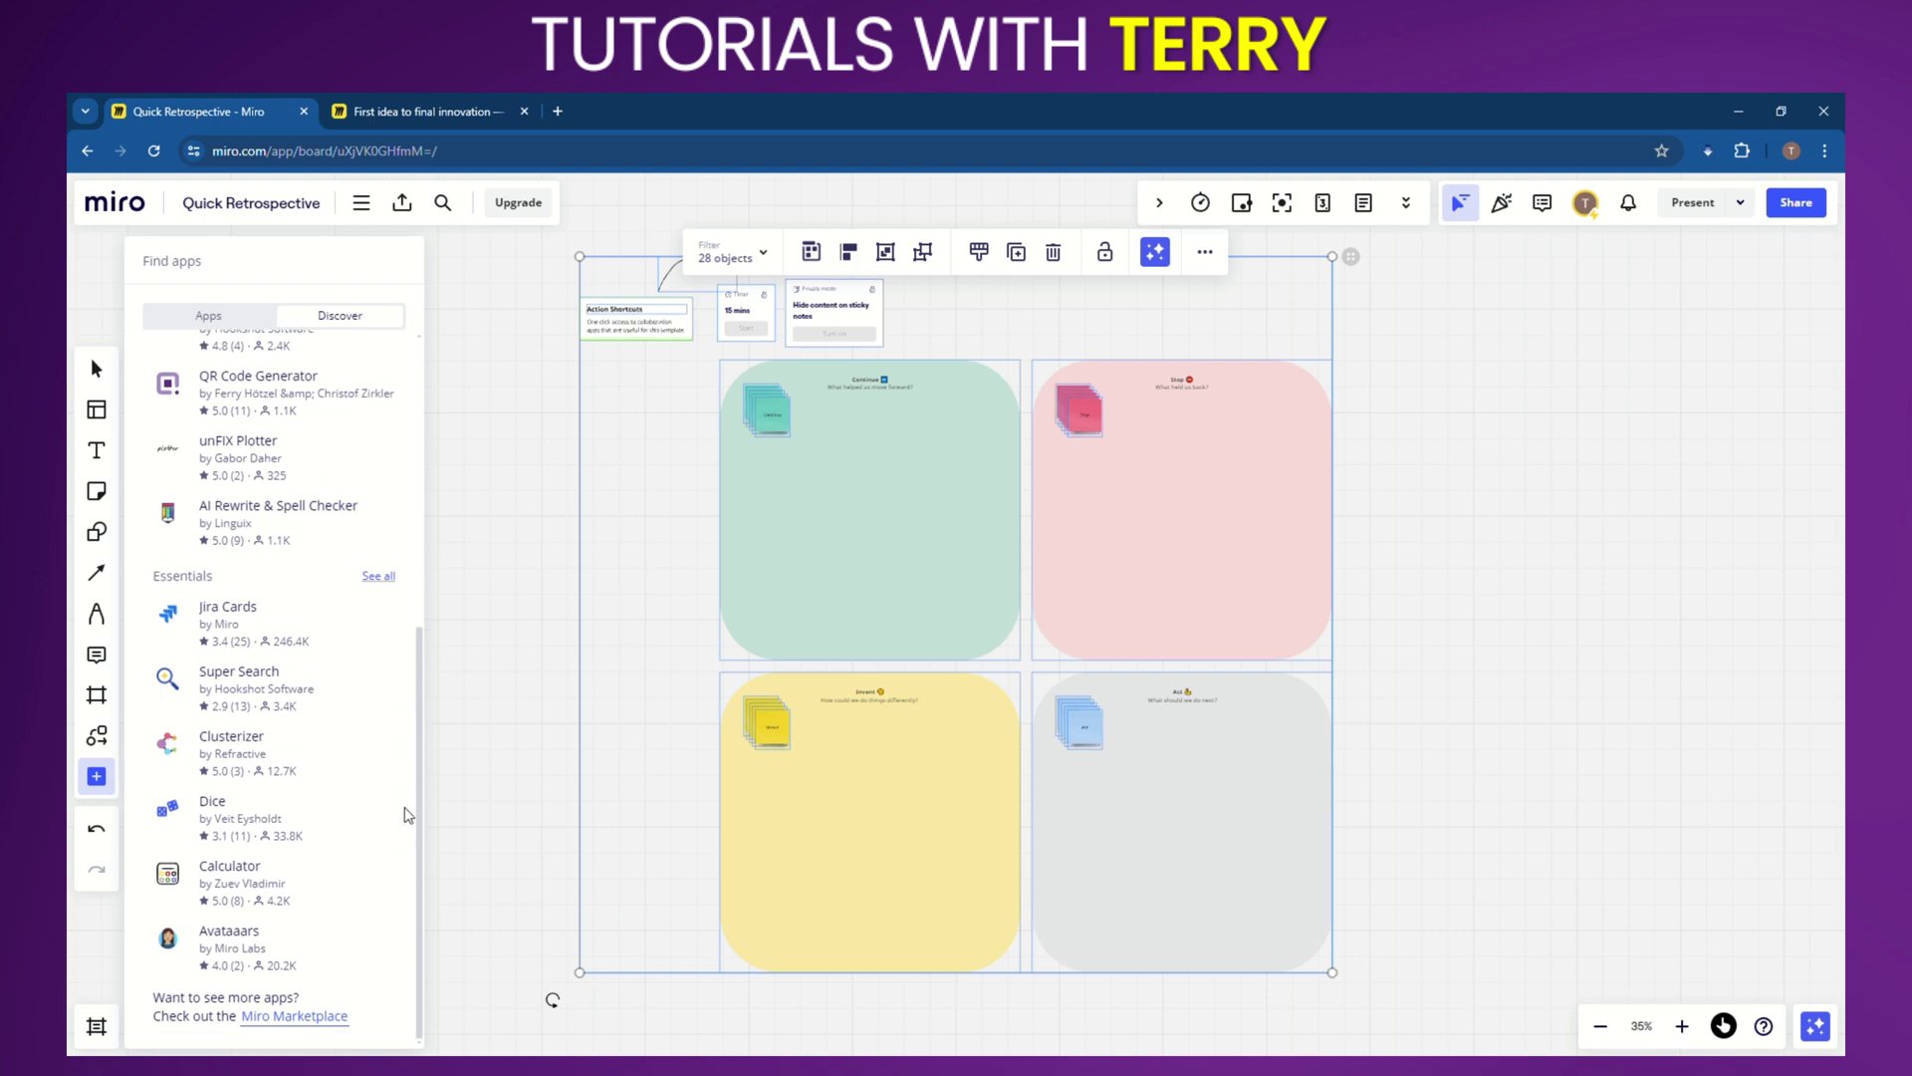
Step: Close the apps panel and clear the selection on the retrospective board
left_click(513, 512)
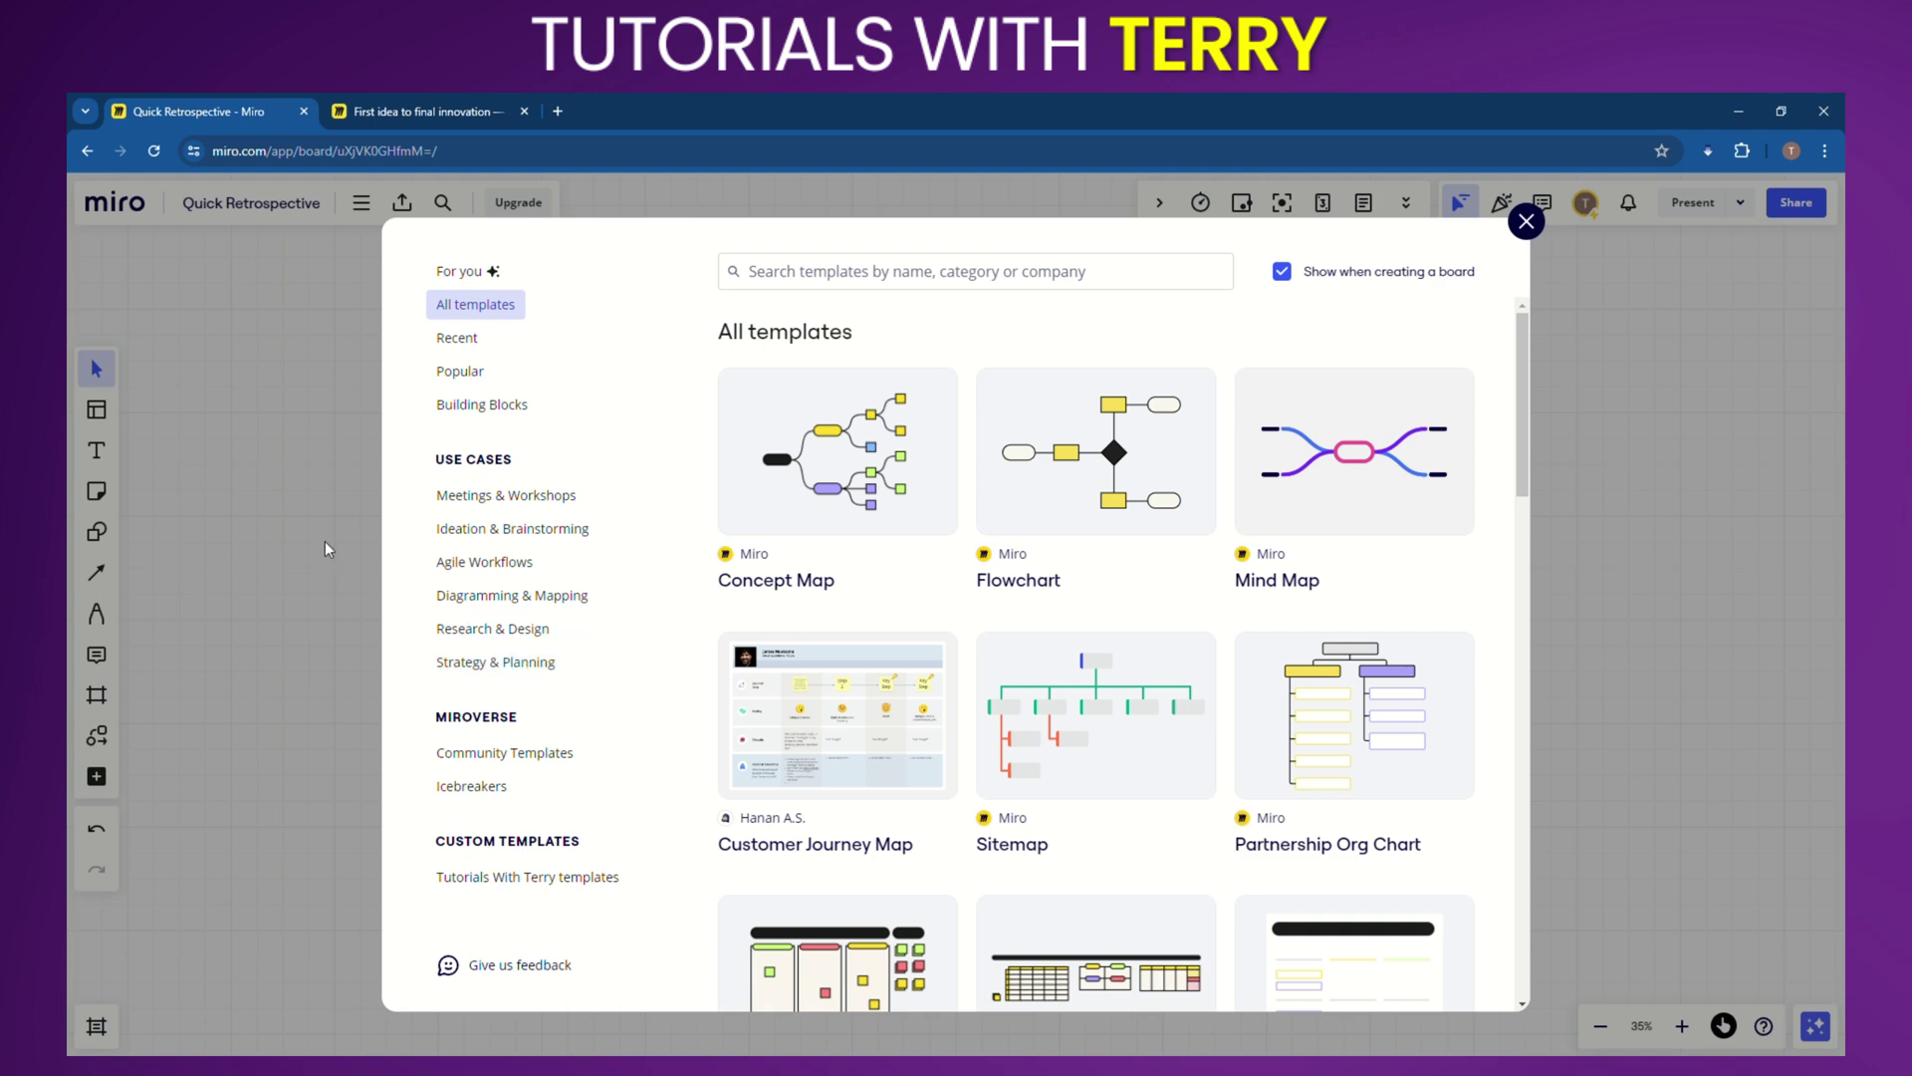
Step: Open Miro's pricing page and zoom out so the Free, Starter, Business and Enterprise plans fit
left_click(435, 109)
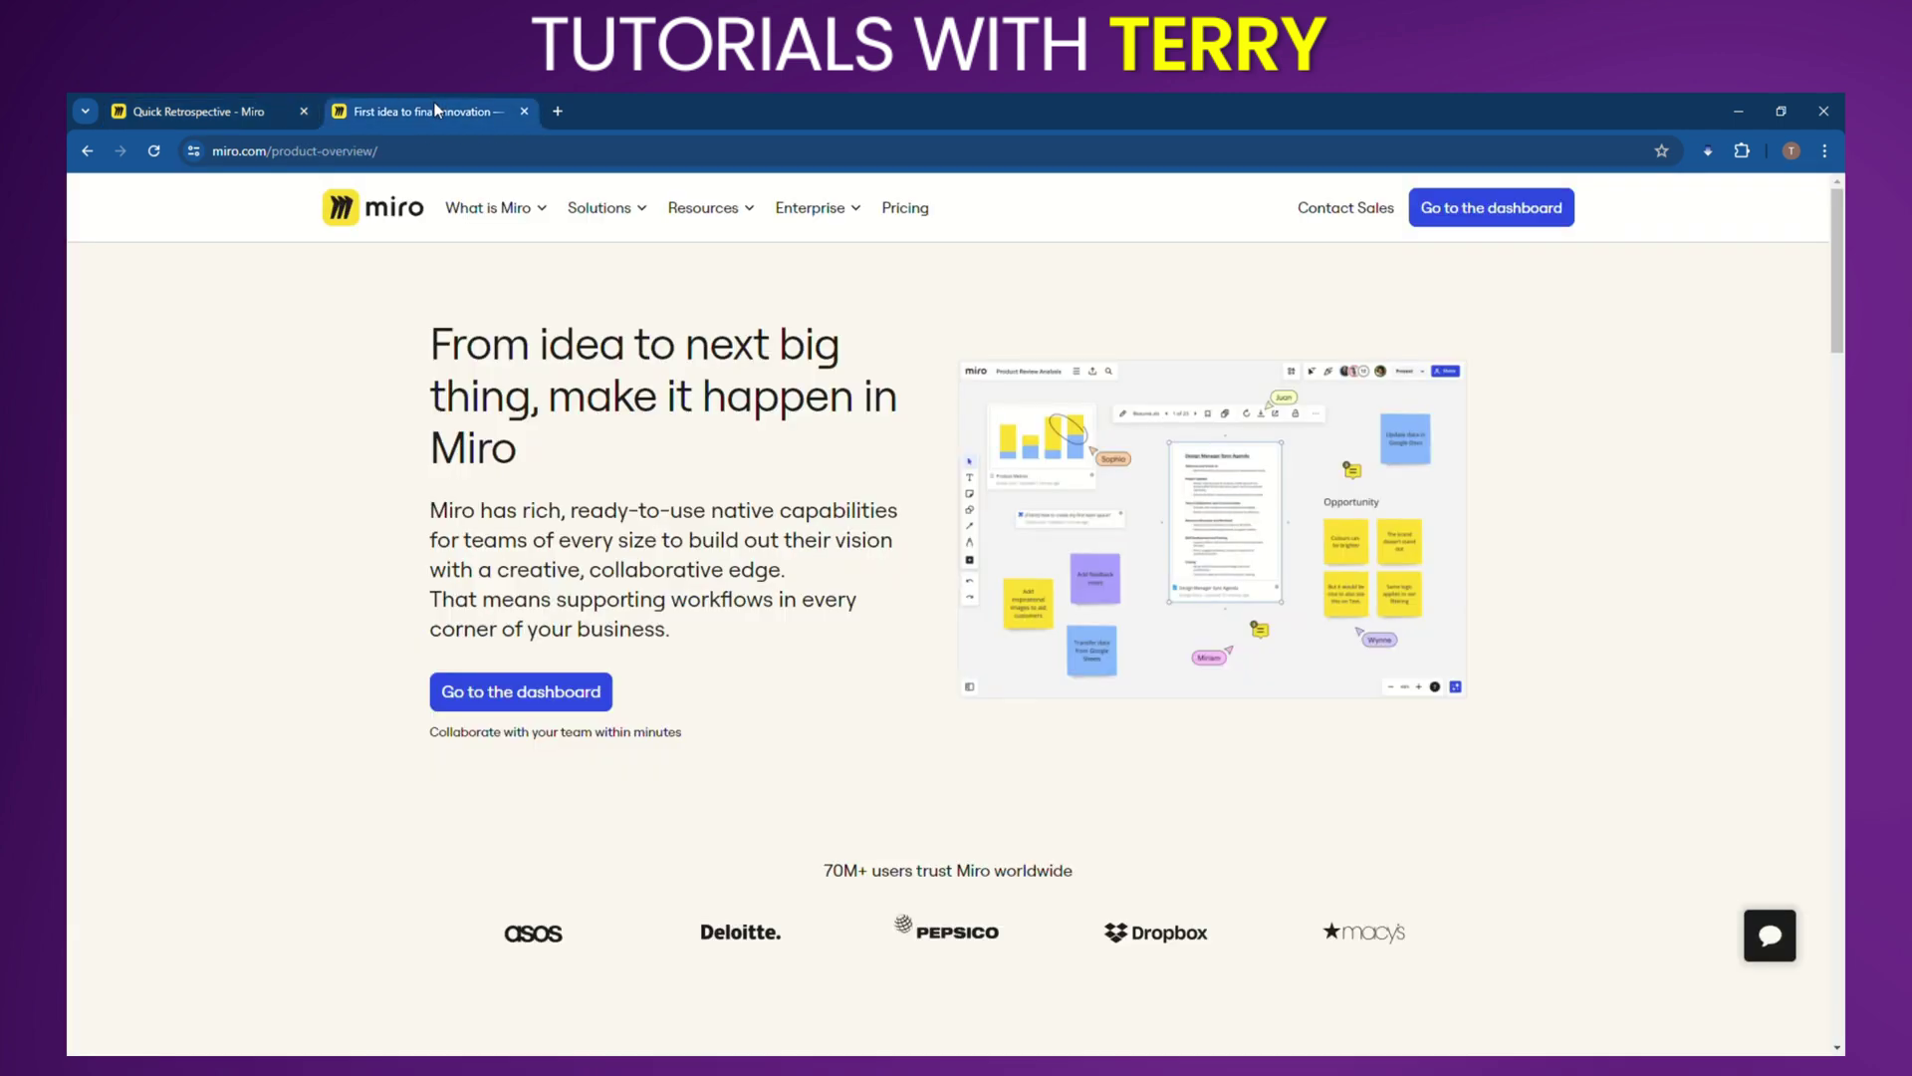
left_click(910, 209)
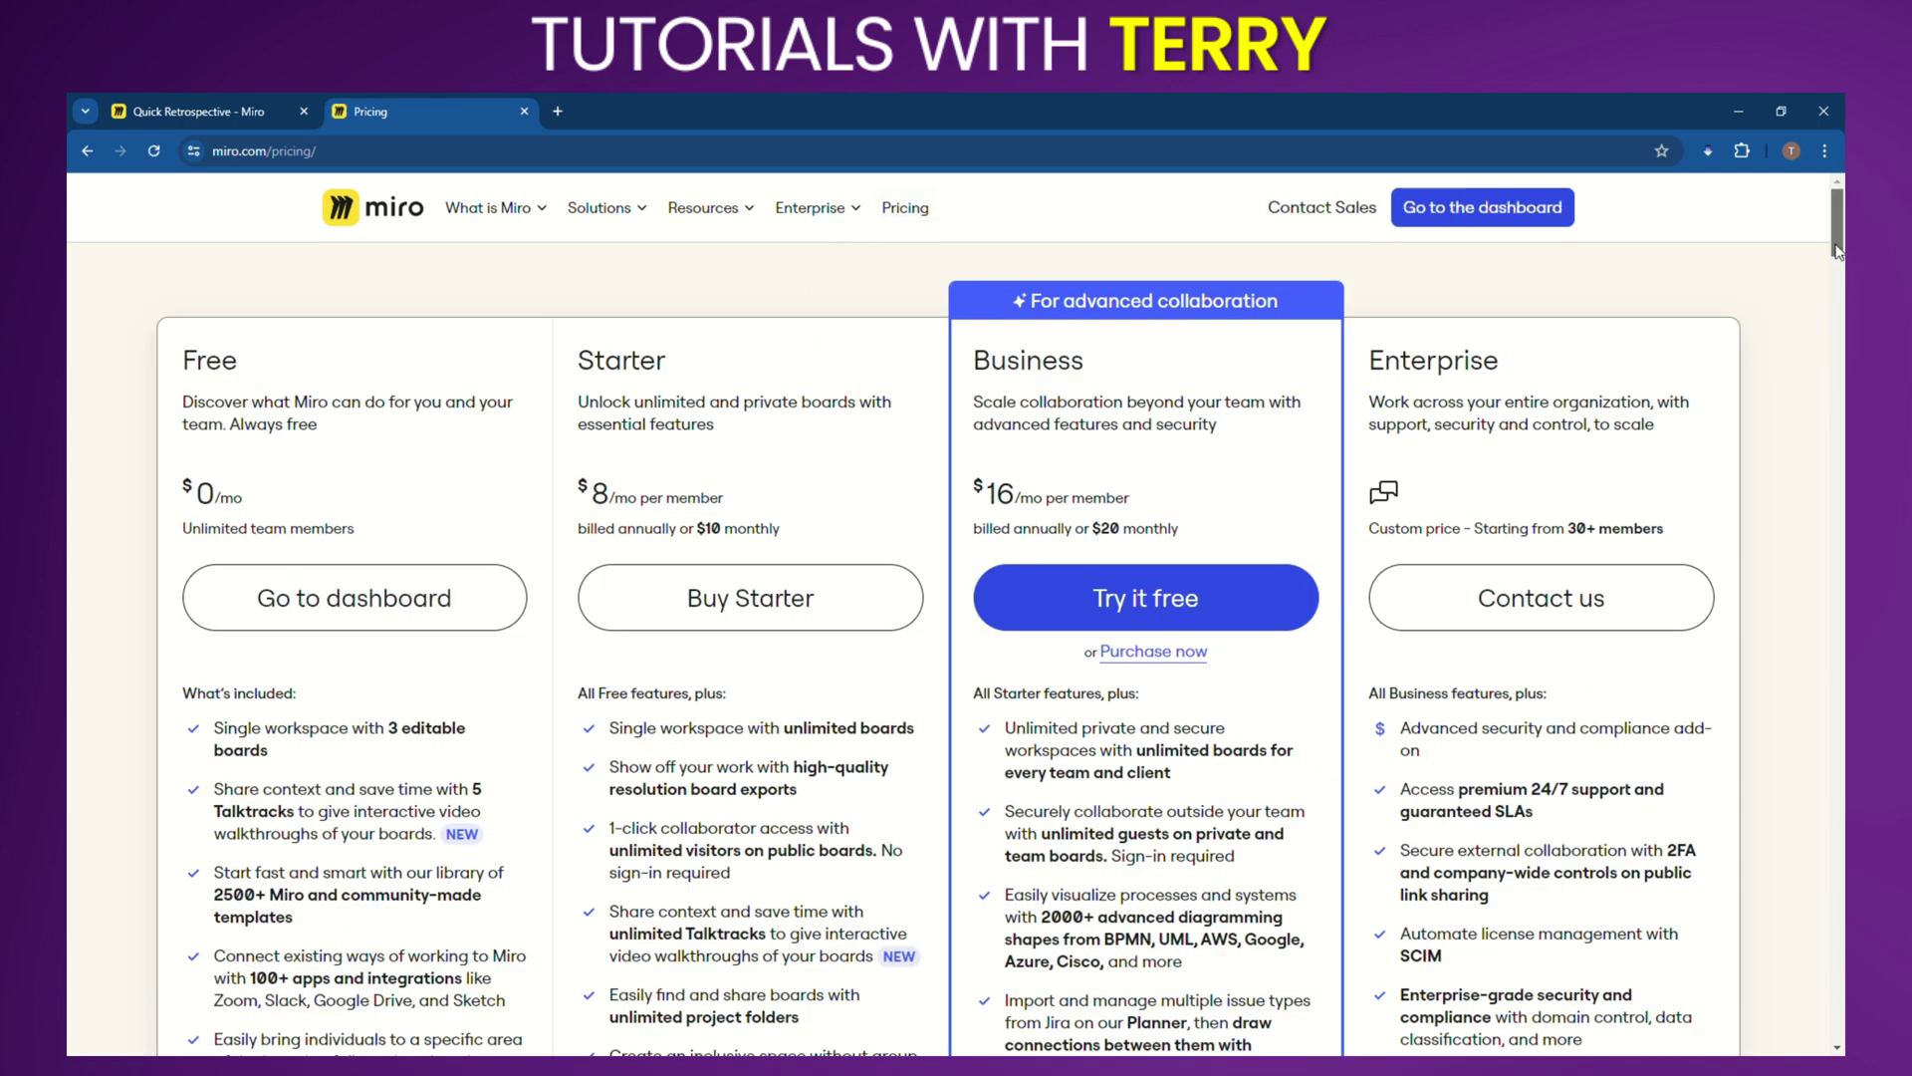
left_click_drag(1837, 251, 1833, 271)
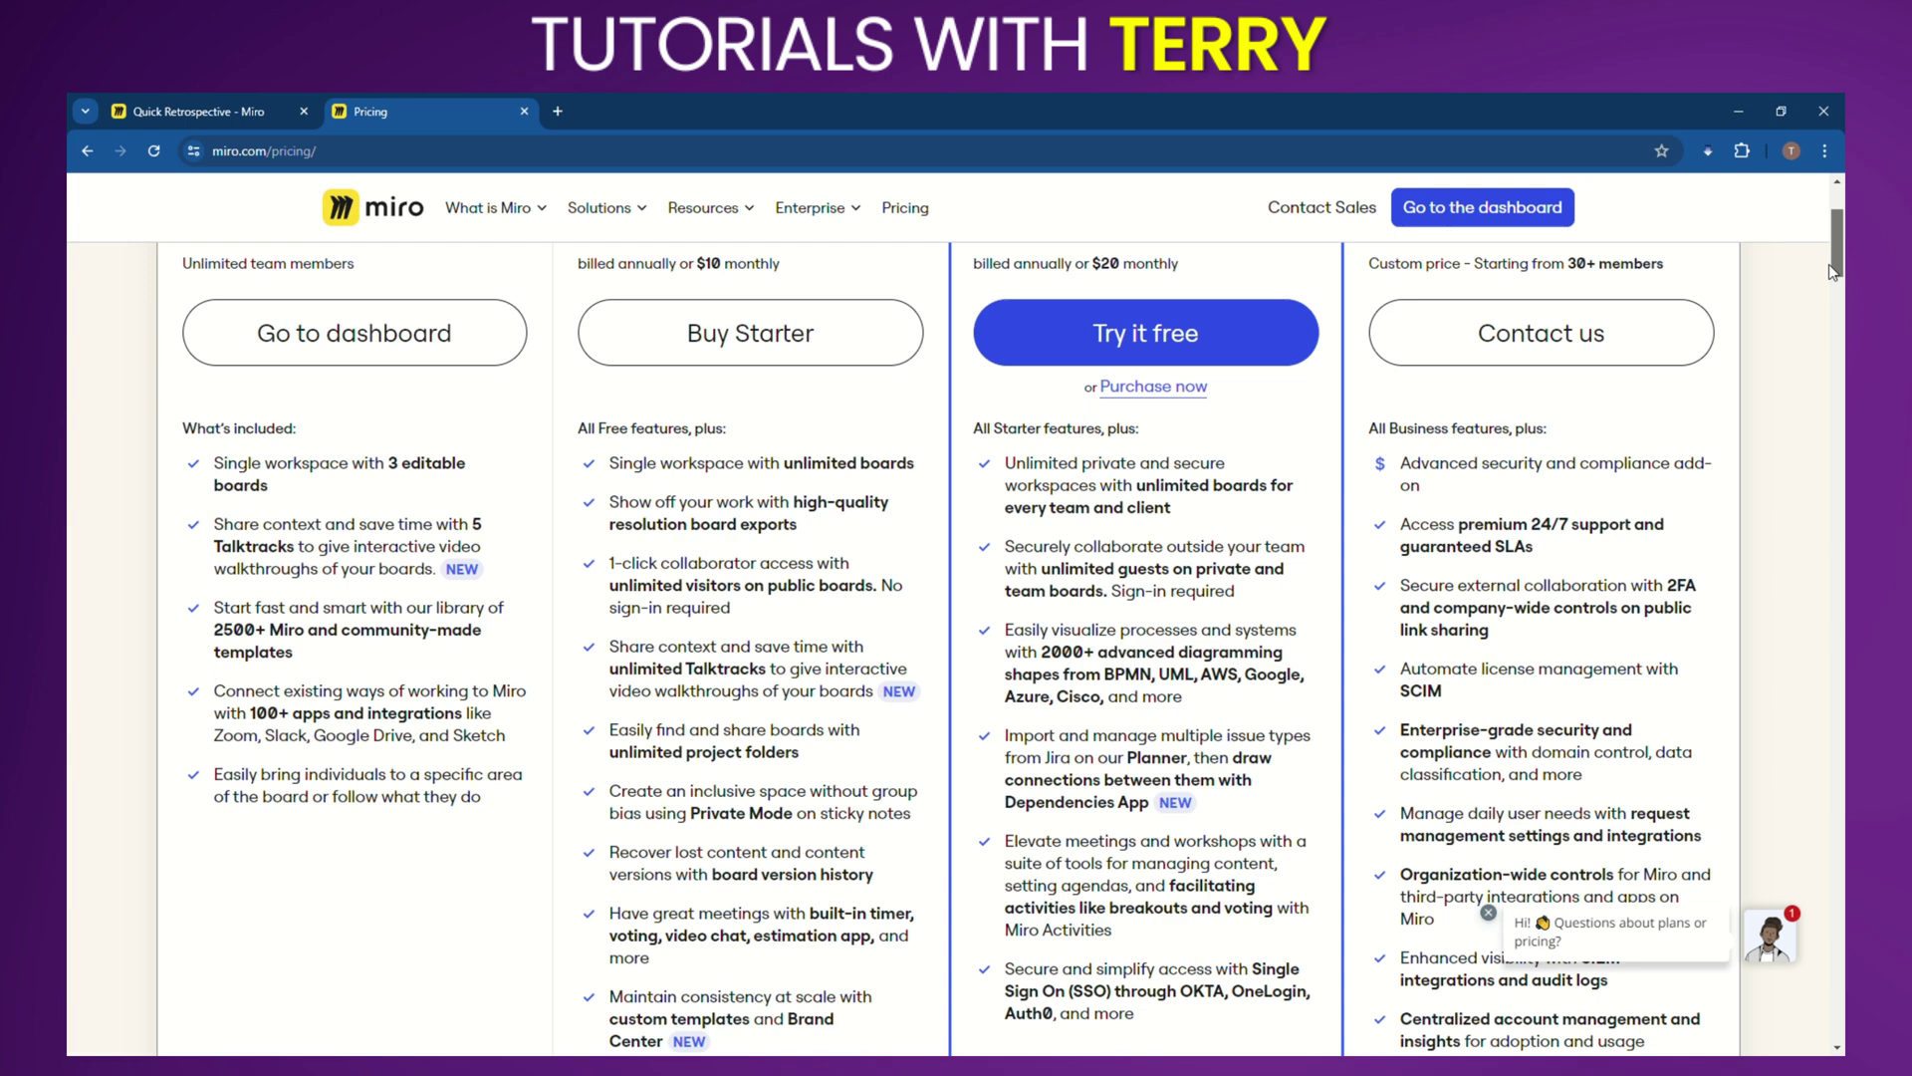
mouse_move(1833, 271)
left_mouse_down()
mouse_move(1832, 251)
mouse_move(1826, 285)
mouse_move(1830, 251)
left_mouse_up()
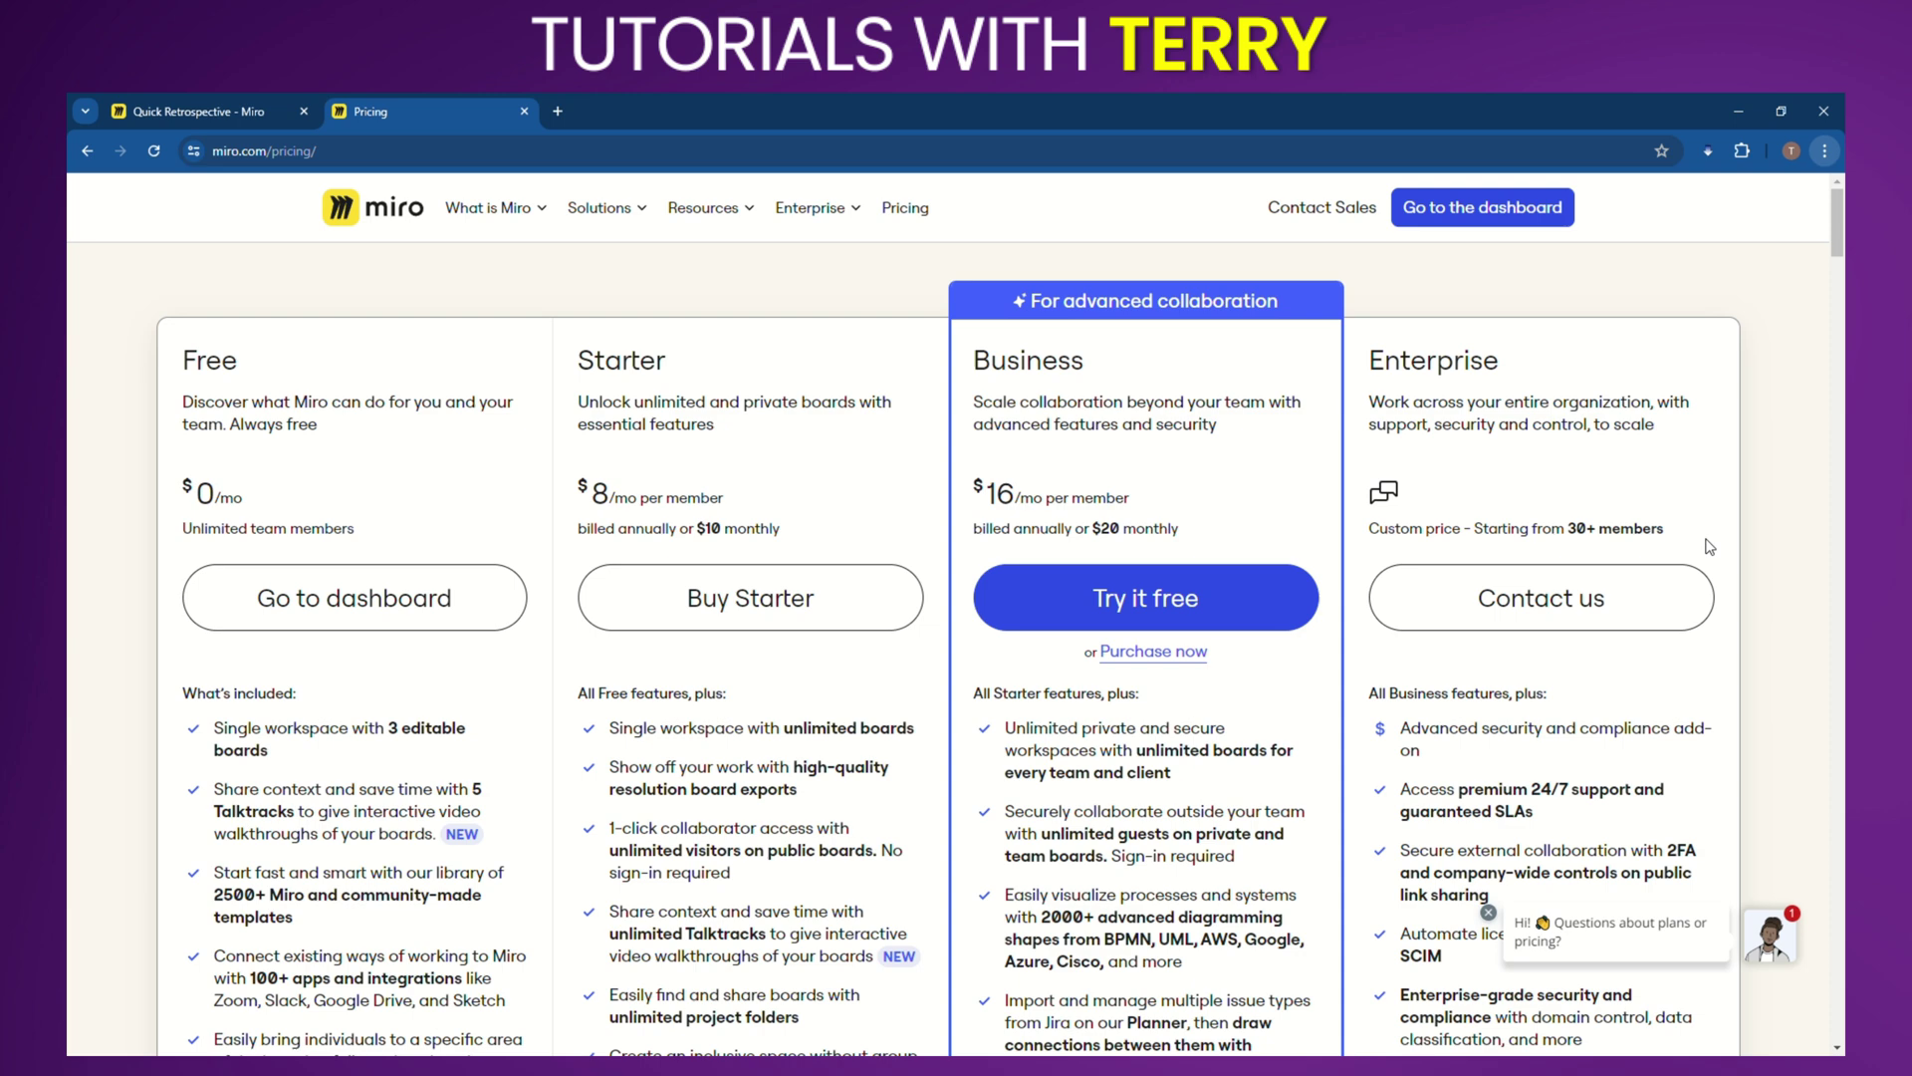
key("ctrl+minus")
key("ctrl+minus")
key("ctrl+minus")
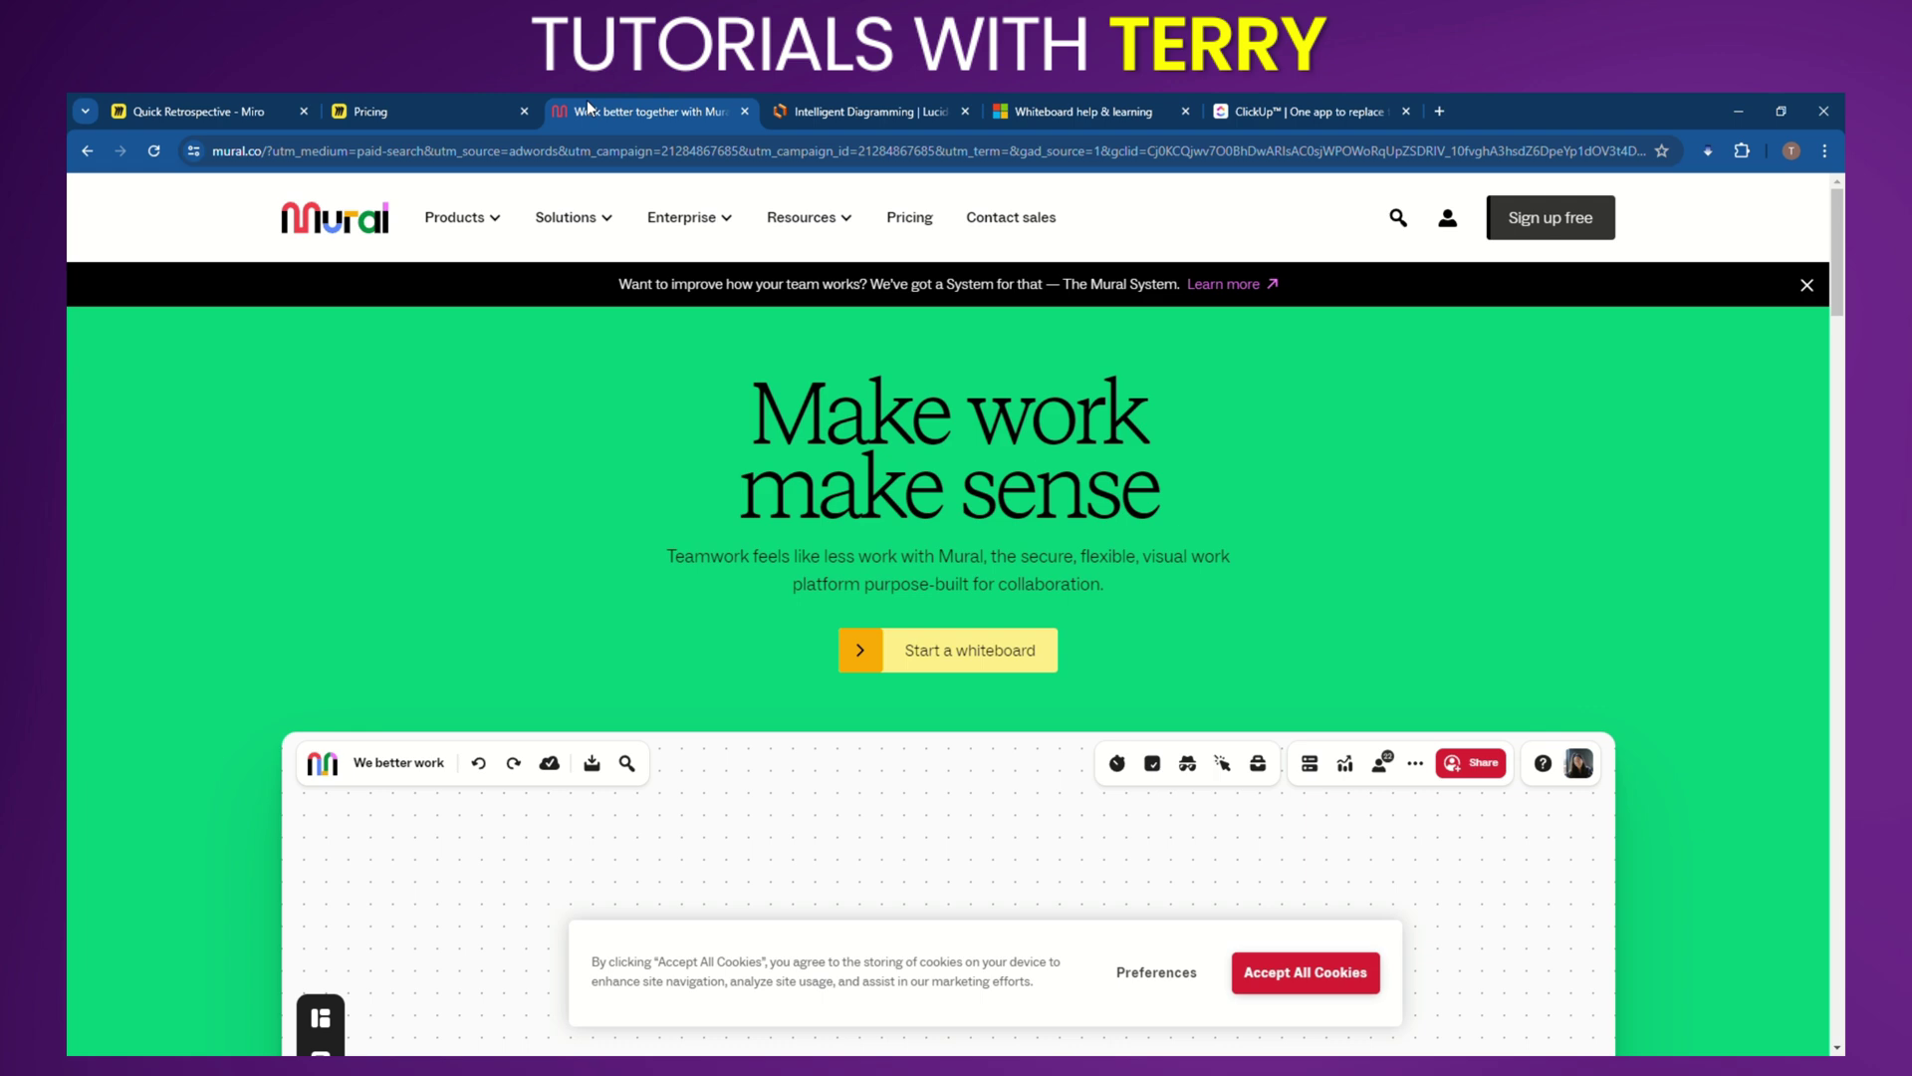
Step: Accept all cookies on Mural's homepage, then scroll through the Lucidchart page
scroll(1396, 444, "down", 7)
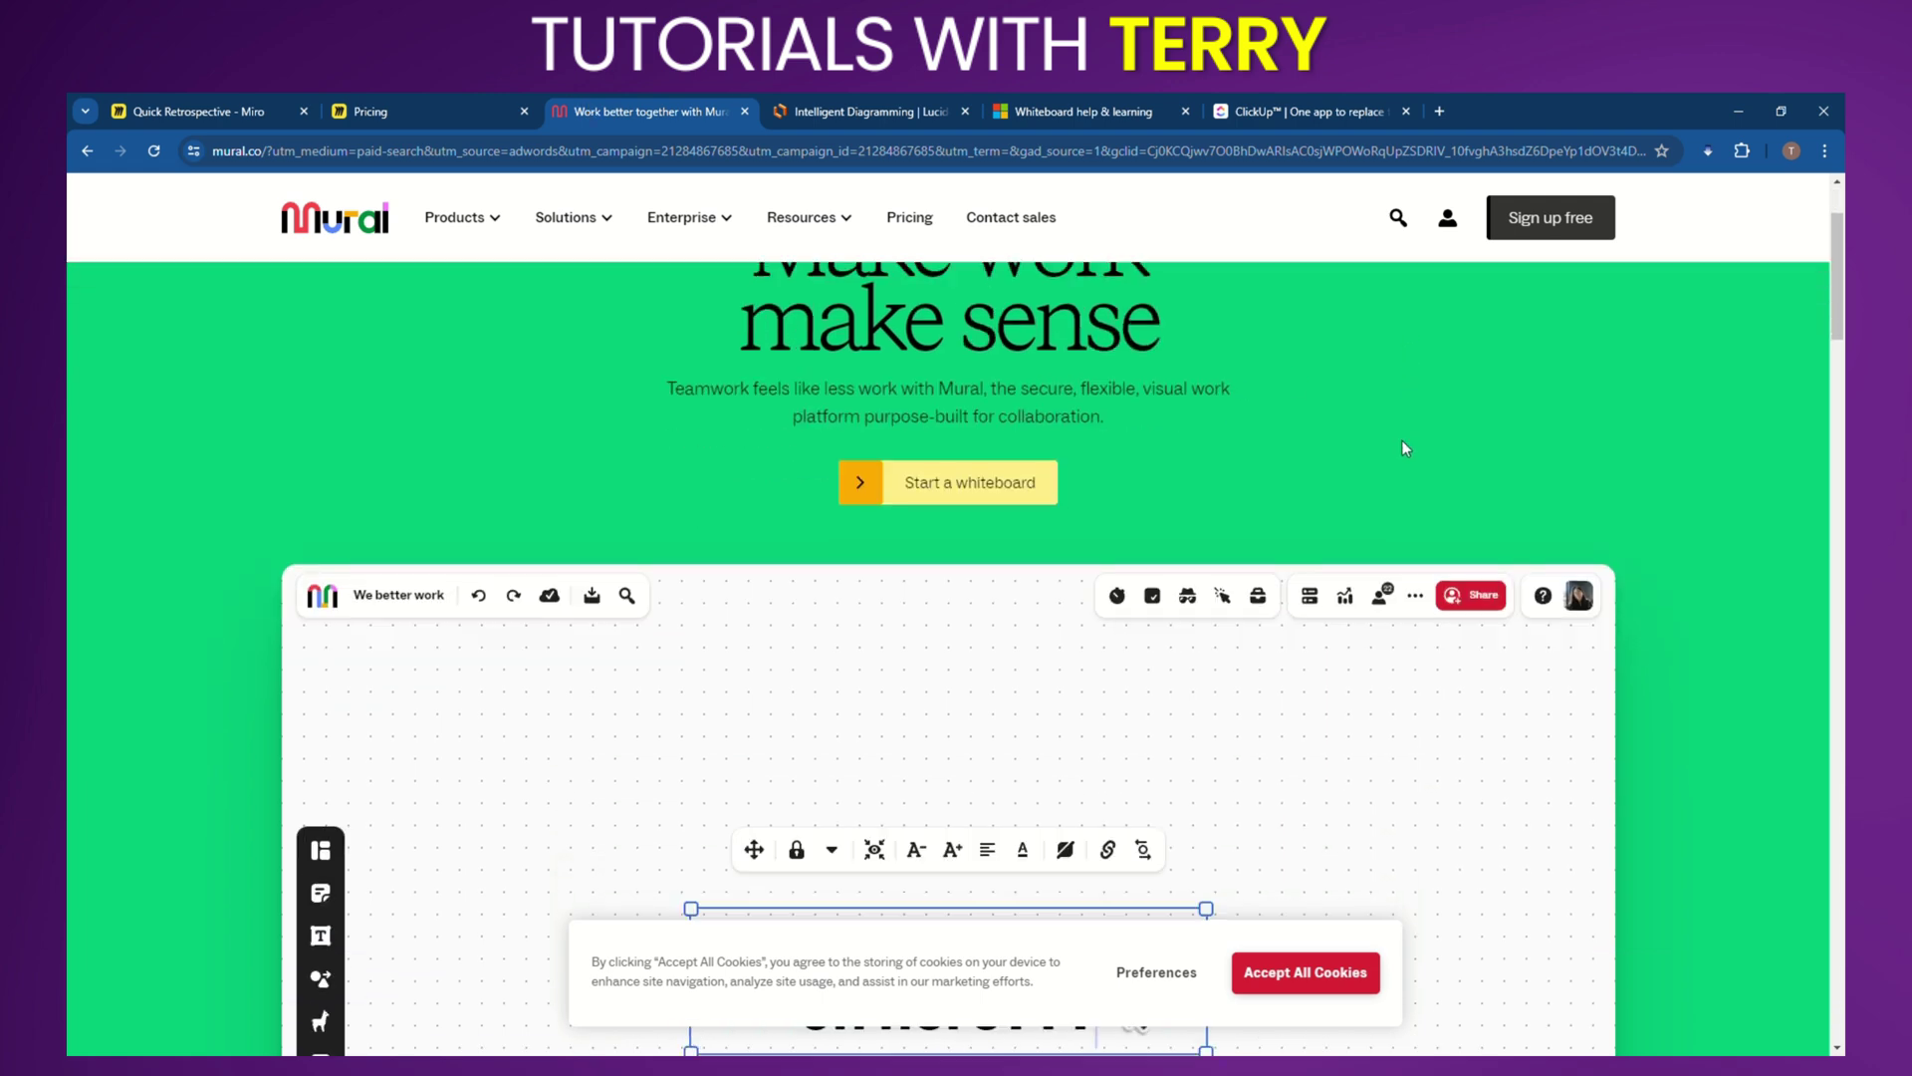
left_click(1244, 971)
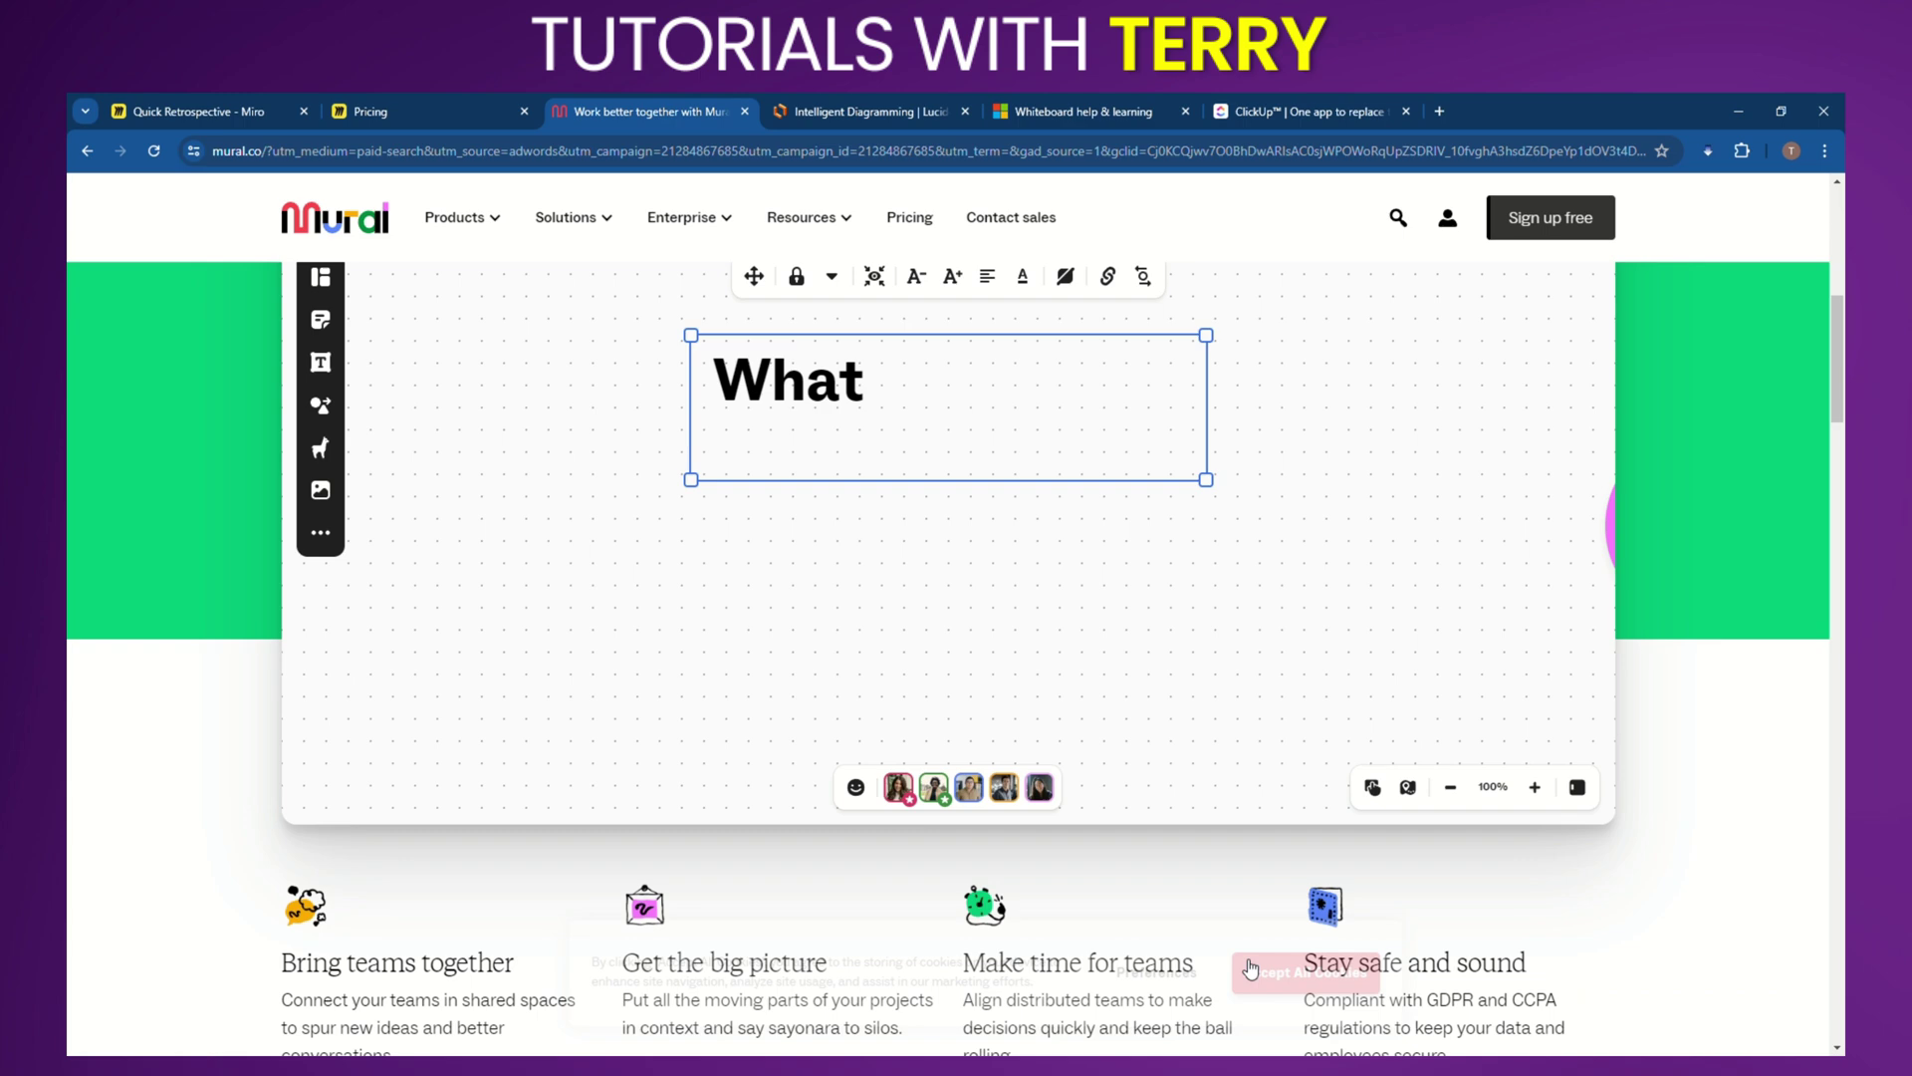
left_click(838, 118)
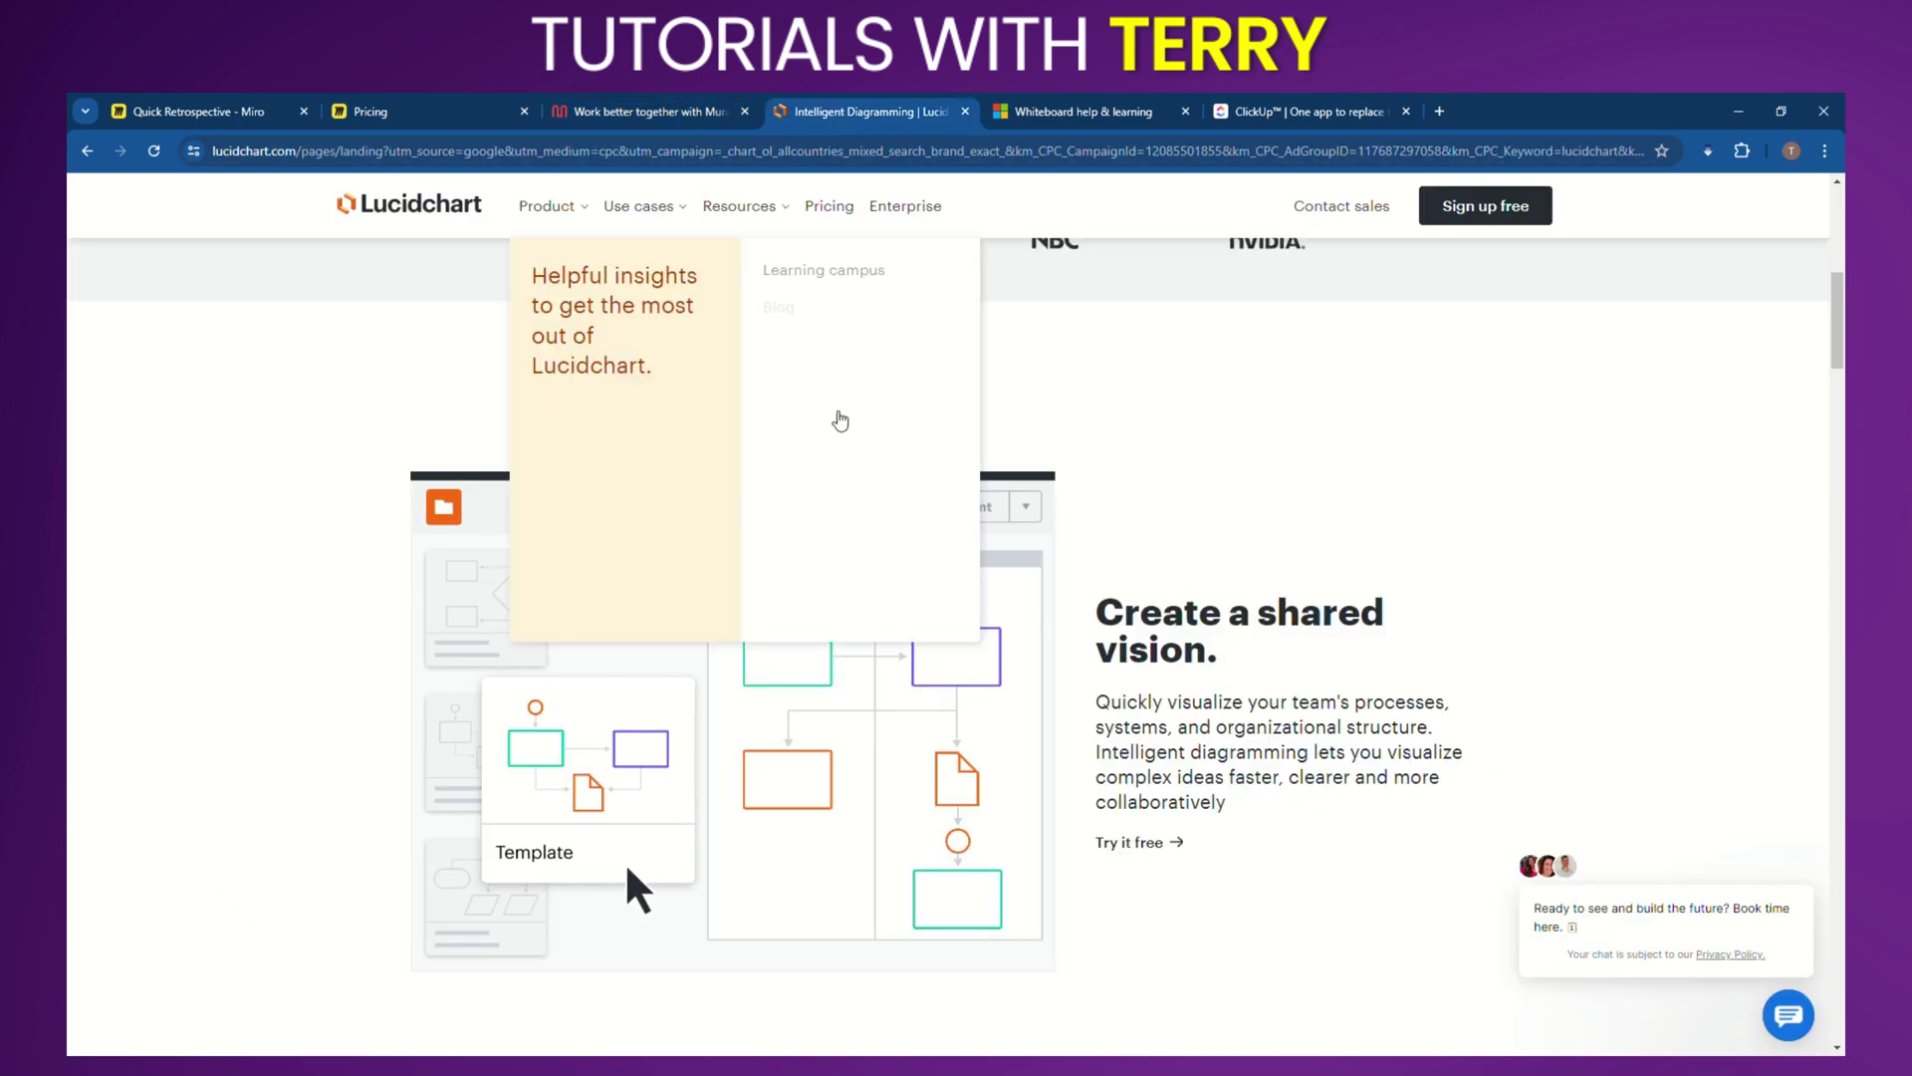
scroll(1364, 426, "up", 2)
scroll(1369, 428, "up", 6)
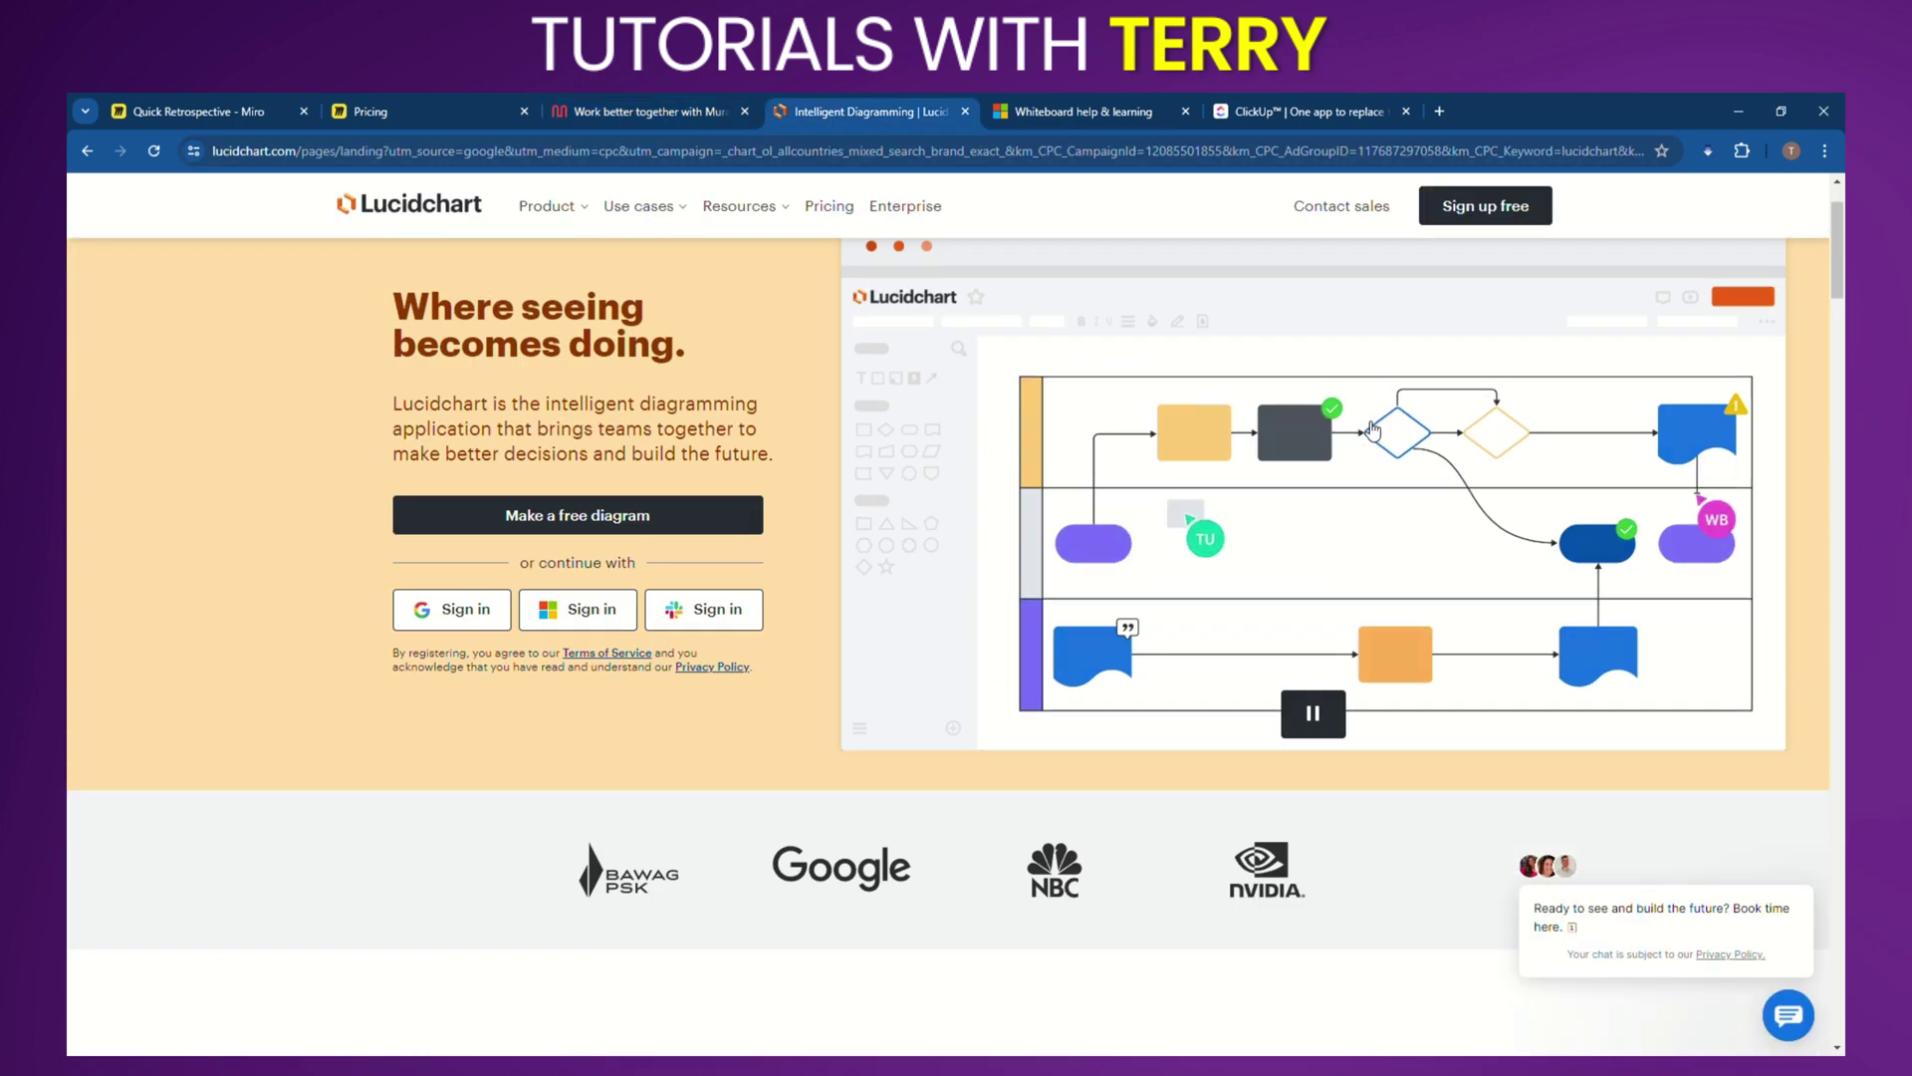
scroll(1372, 430, "down", 5)
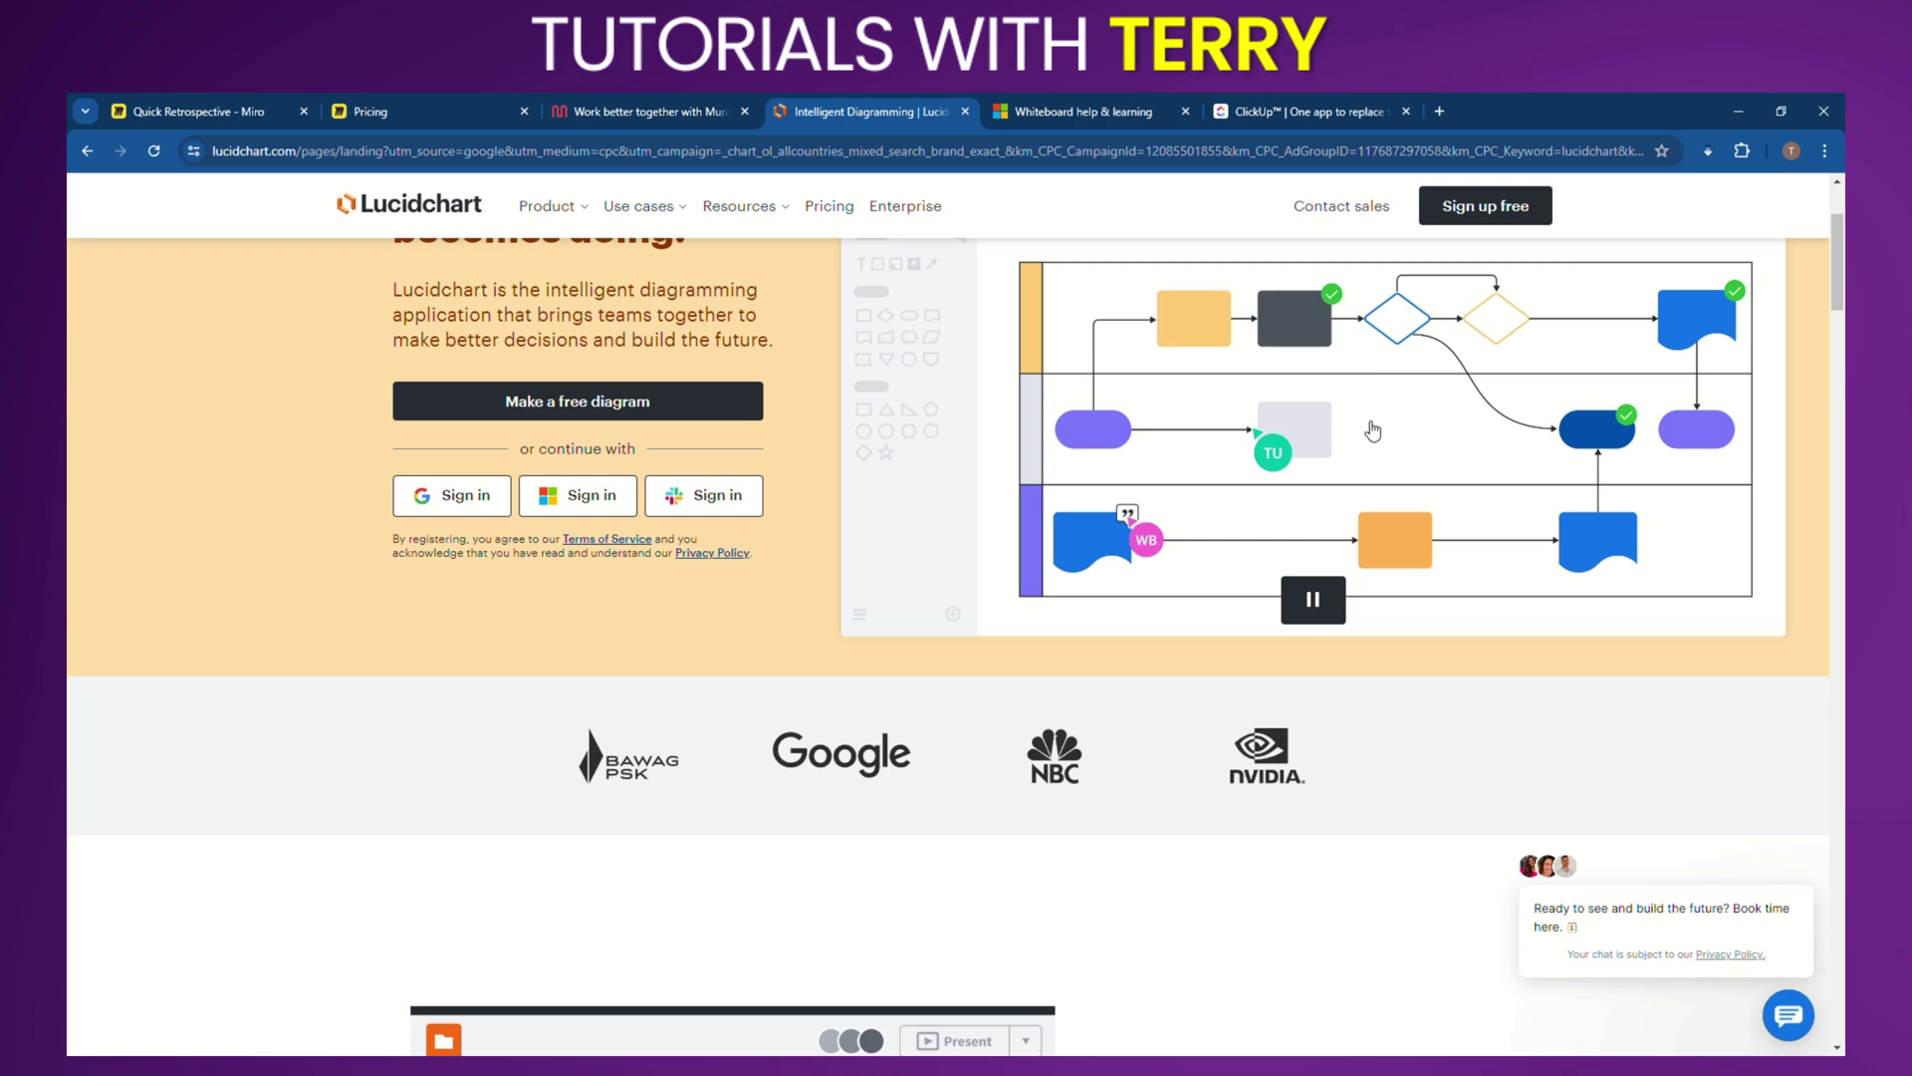
Step: Scroll the Whiteboard help & learning page, then bring up ClickUp's homepage
left_click(1071, 110)
scroll(1499, 513, "down", 5)
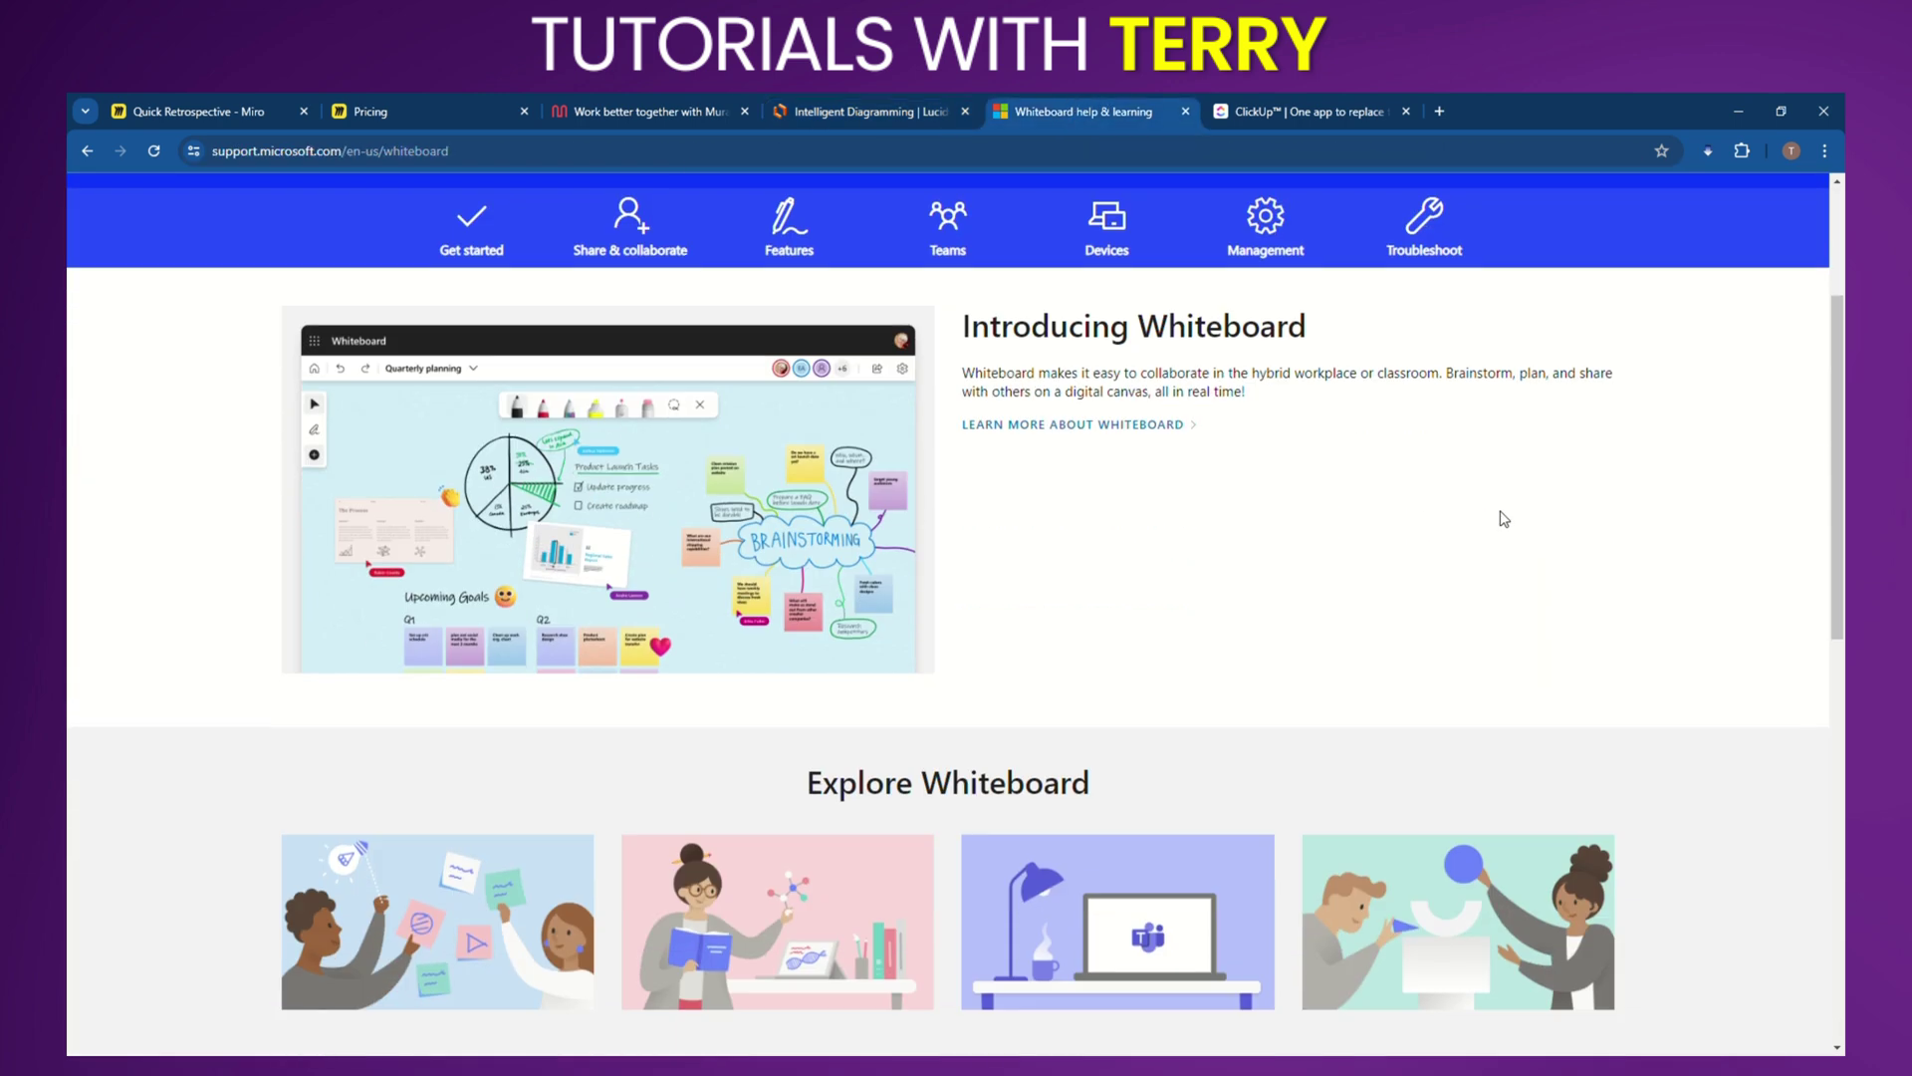
scroll(1497, 519, "up", 5)
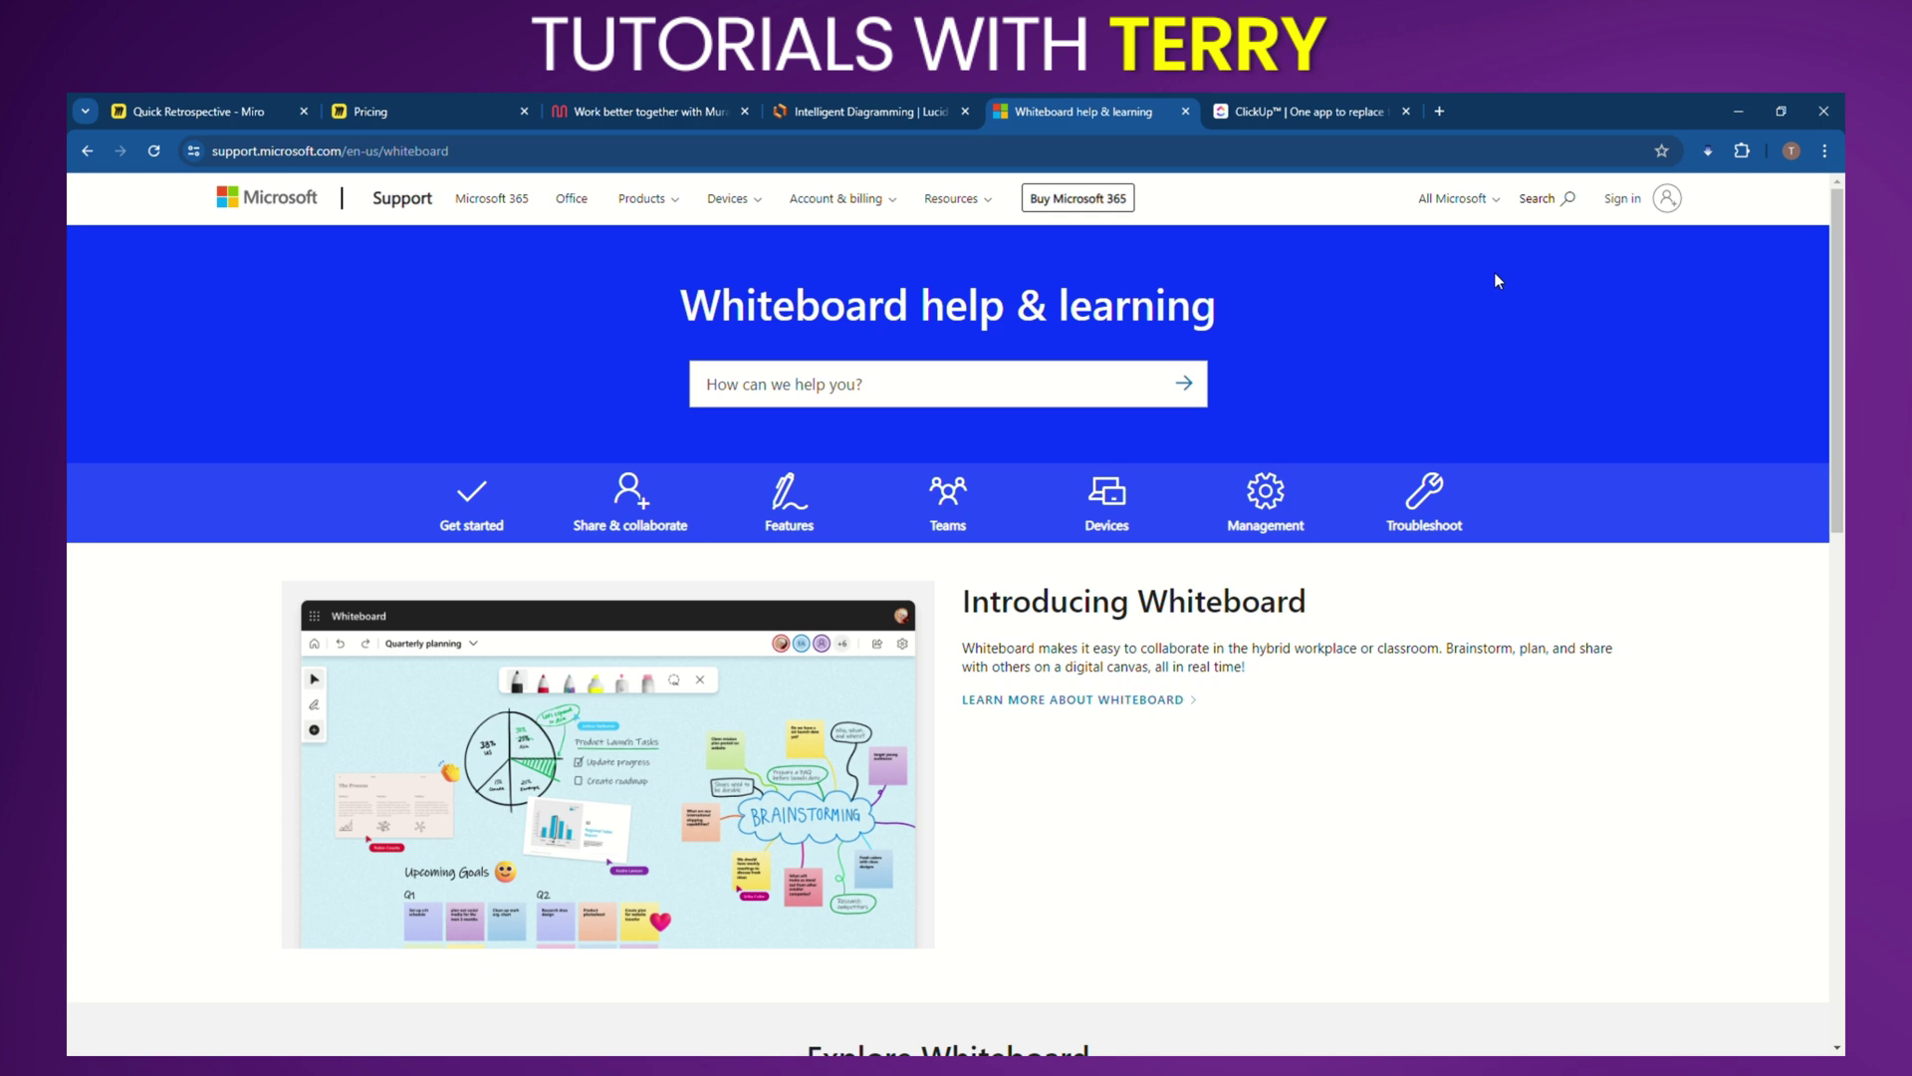
left_click(1310, 110)
Step: Scroll down through the features on ClickUp's homepage
scroll(1473, 504, "down", 2)
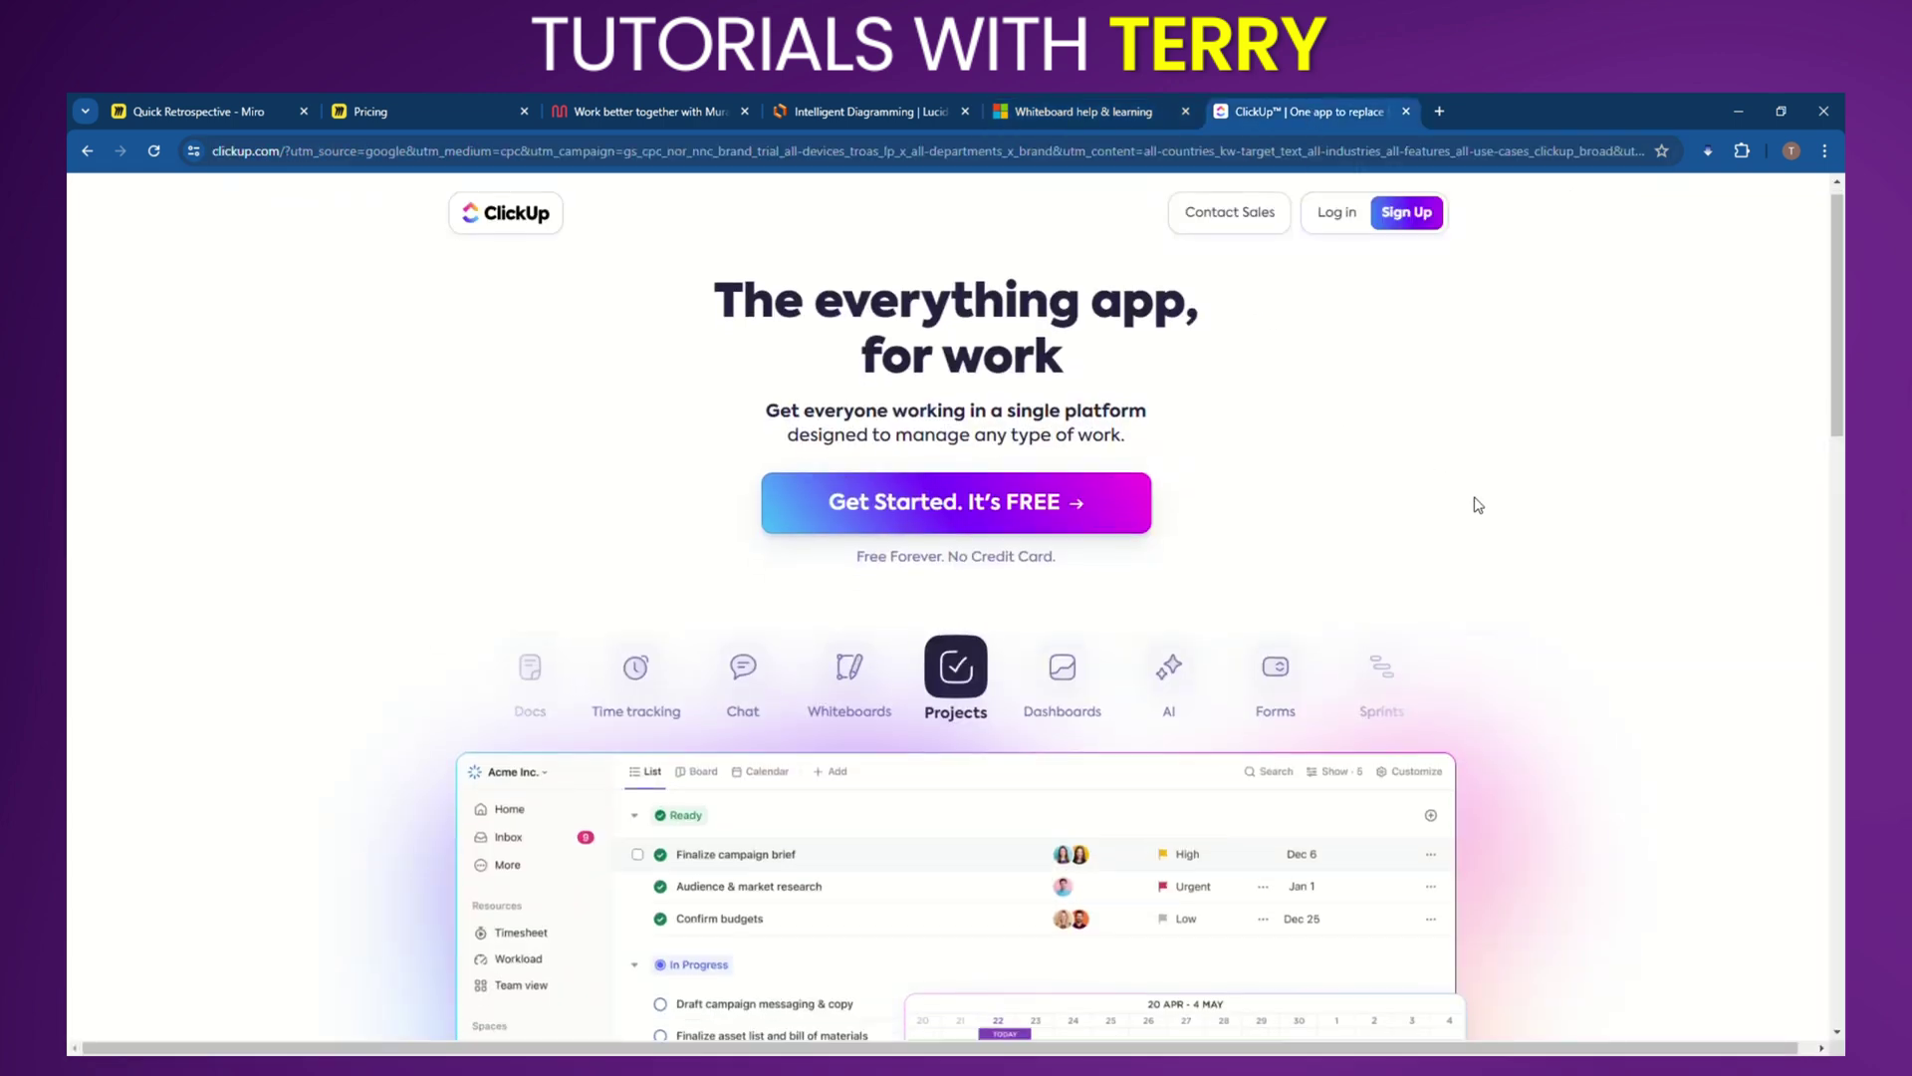
scroll(1474, 498, "down", 5)
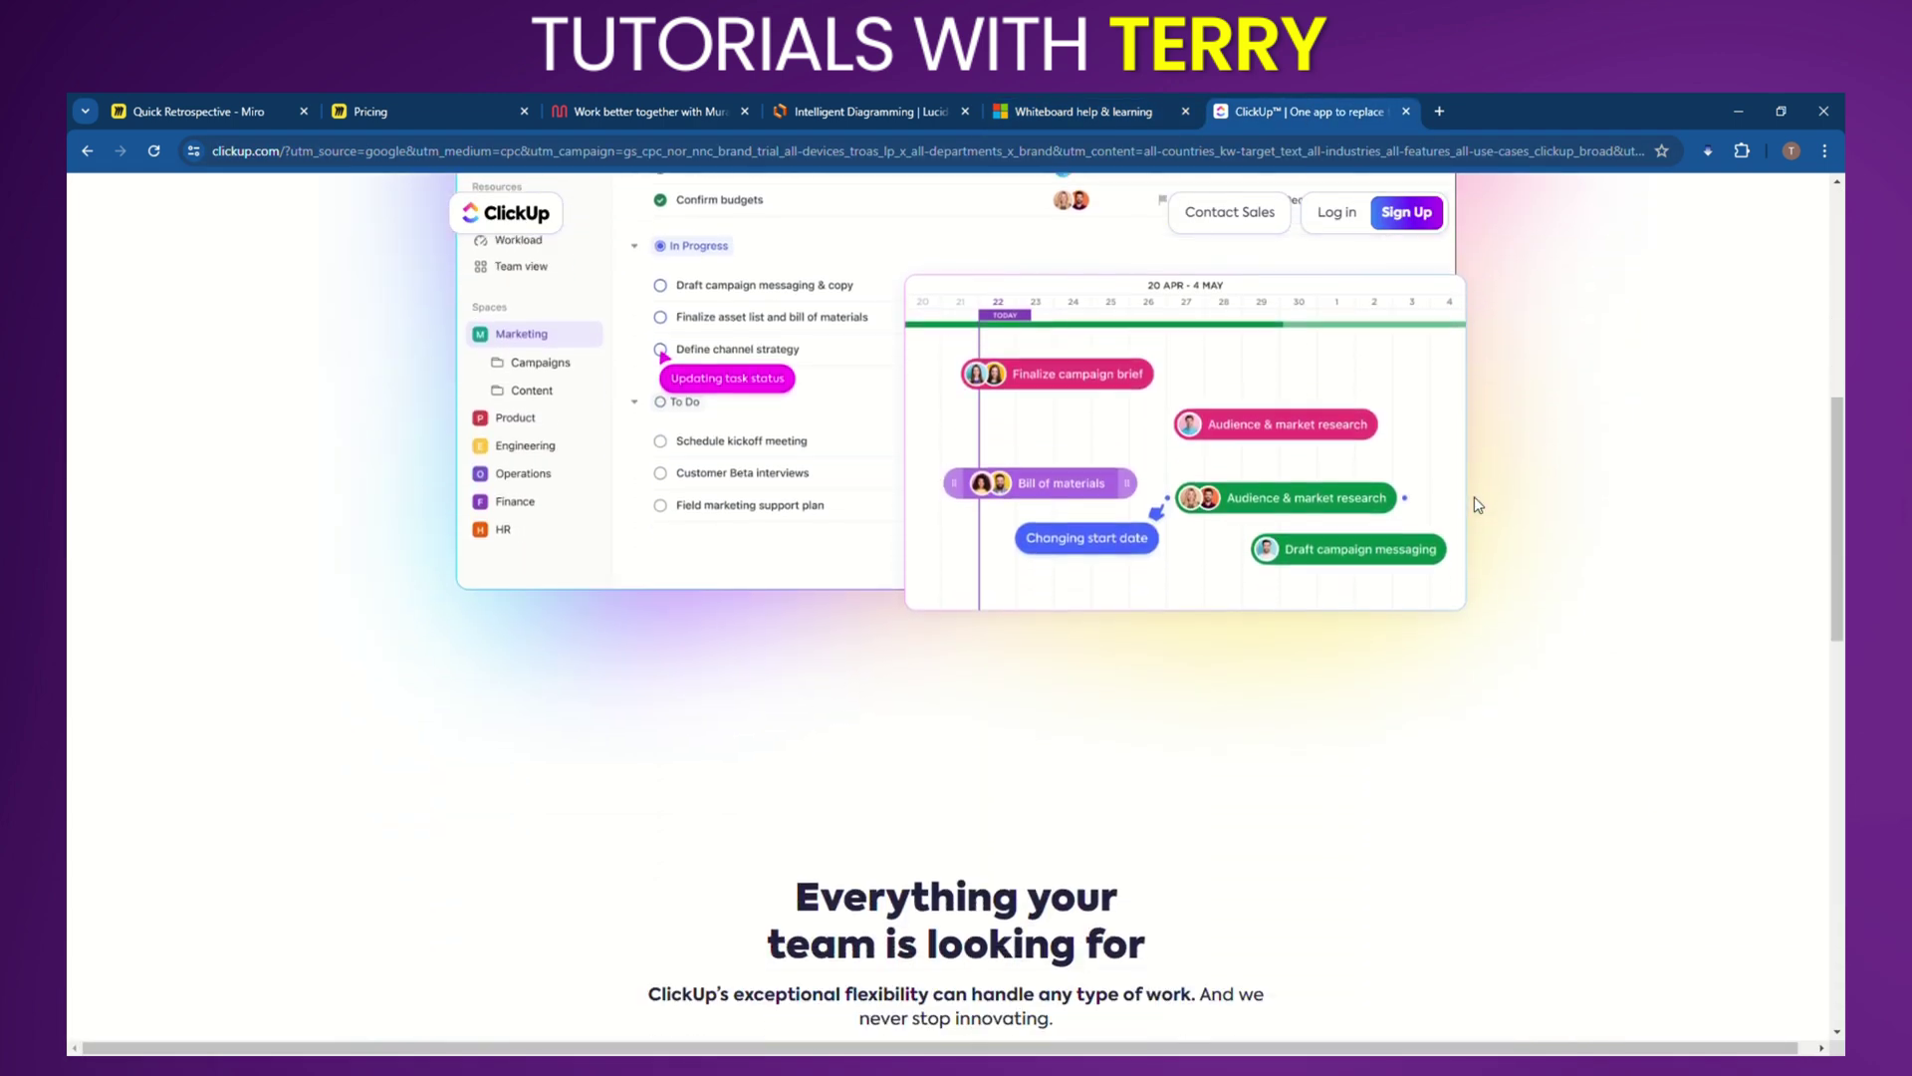
scroll(1474, 504, "down", 1)
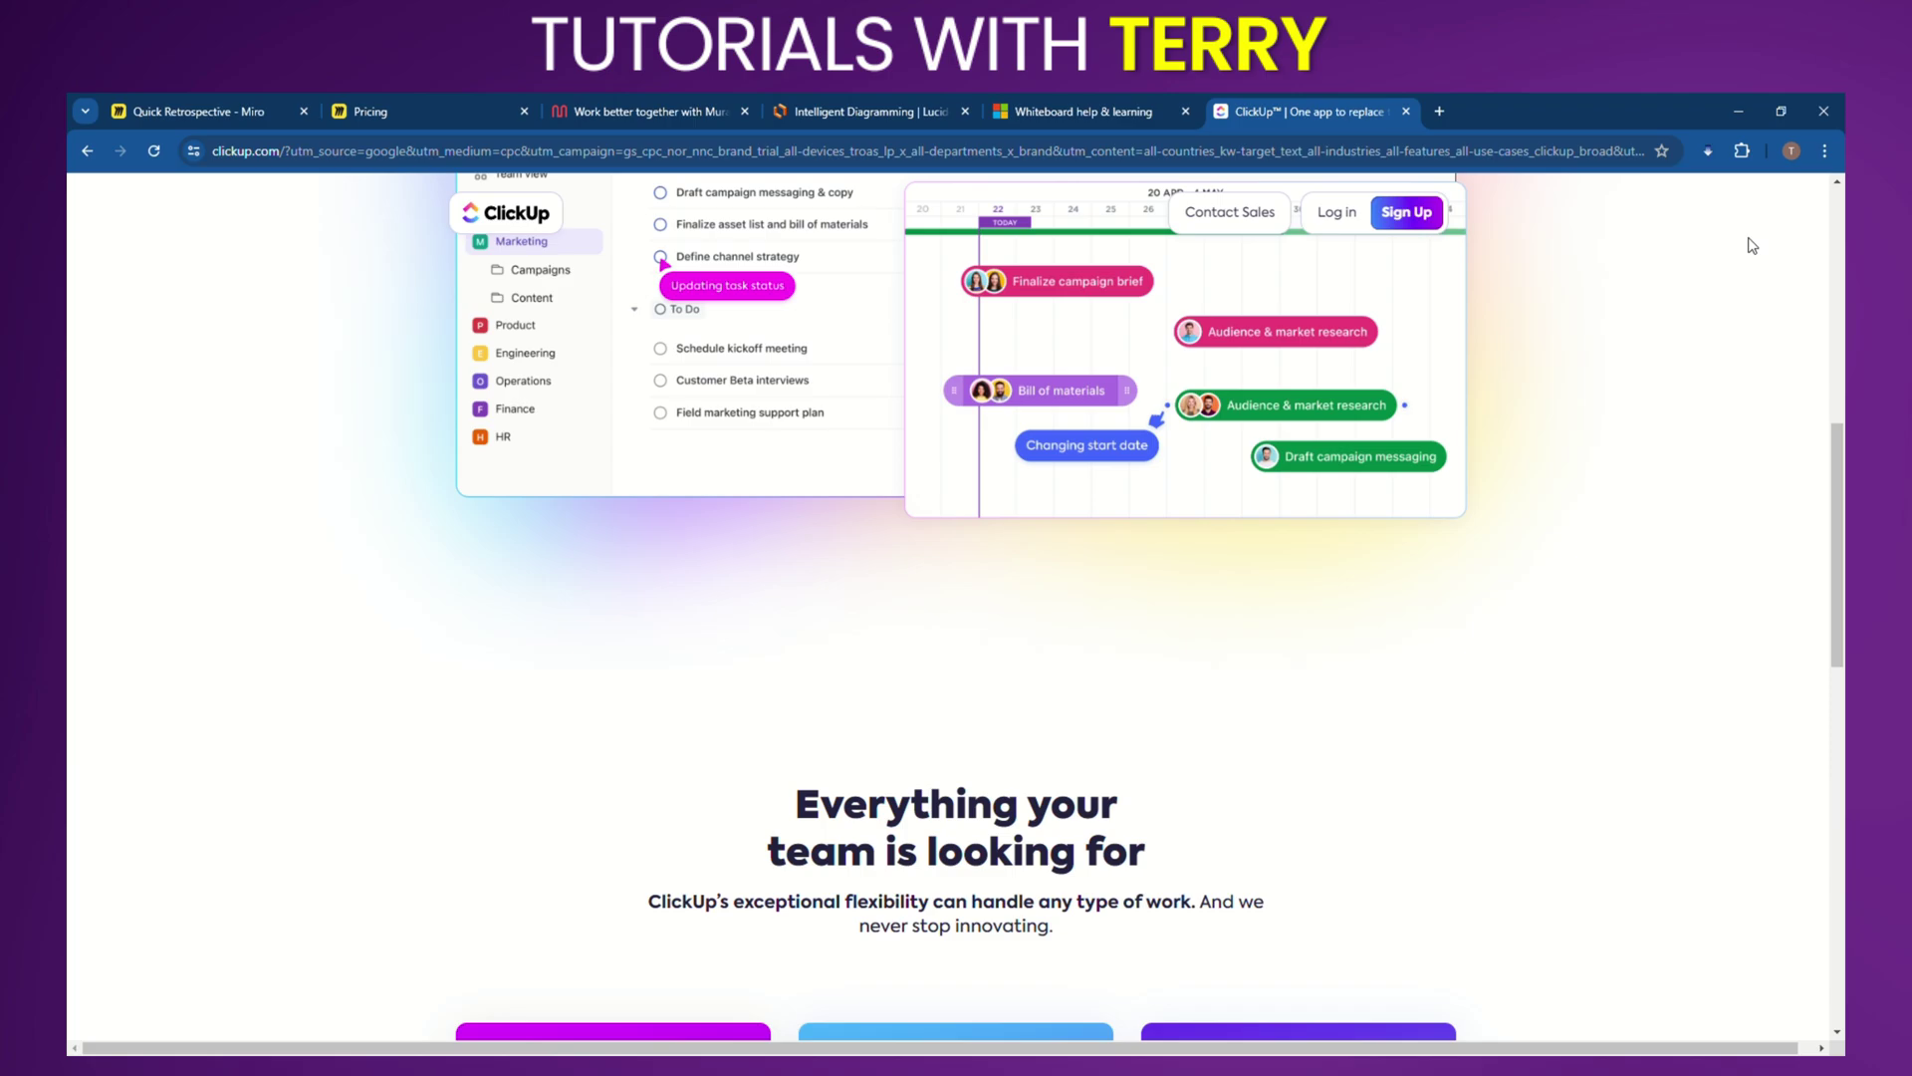